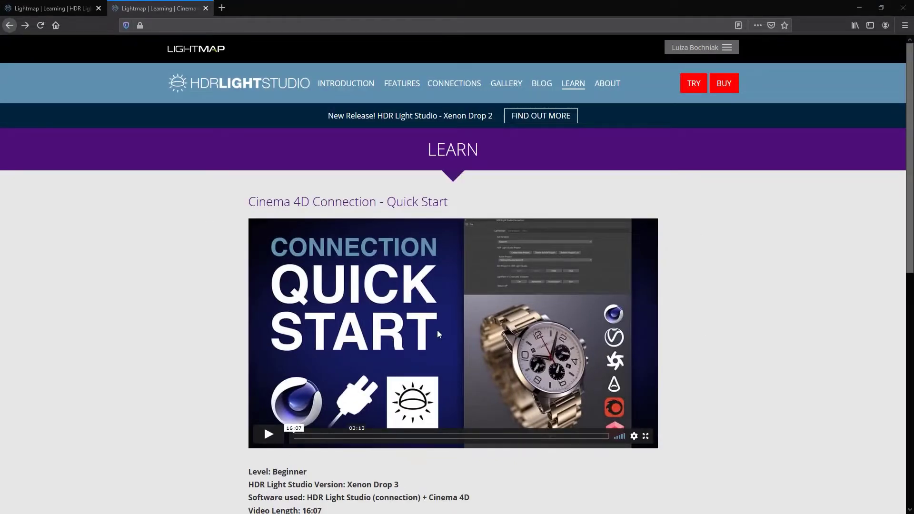
# - Open the HDR Light Studio downloads page and review the available Cinema 4D connection downloads
pyautogui.click(87, 5)
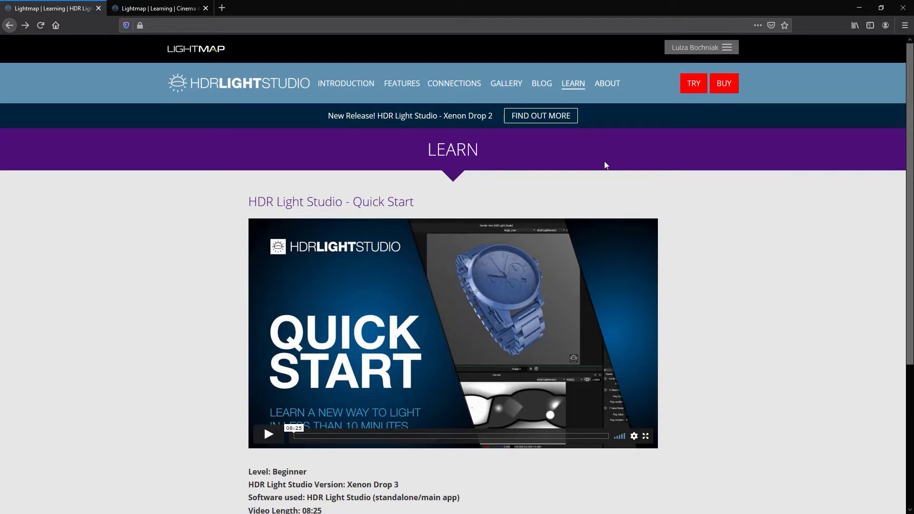
pyautogui.click(699, 50)
pyautogui.click(708, 118)
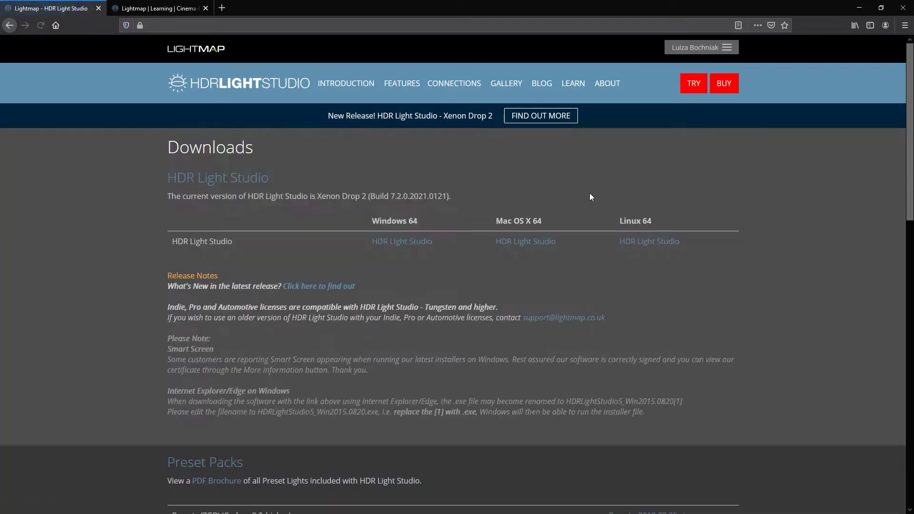
pyautogui.middleClick(653, 269)
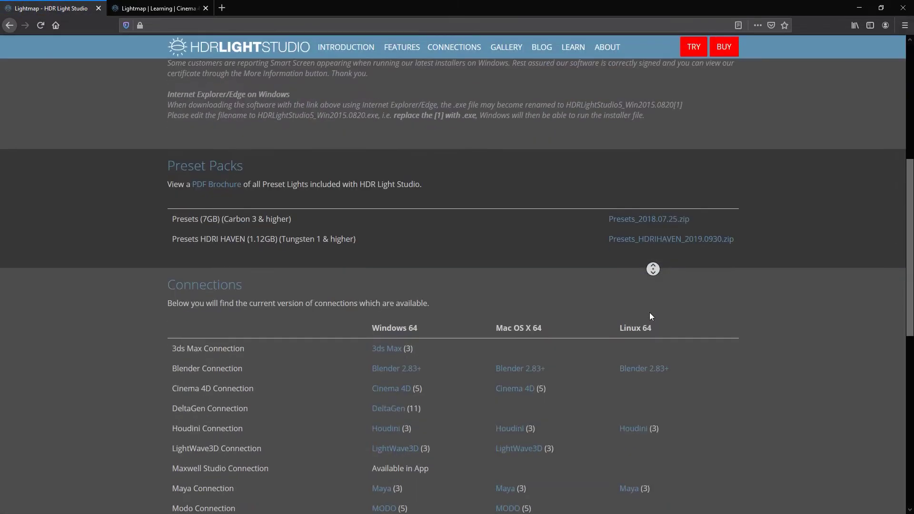
pyautogui.middleClick(650, 315)
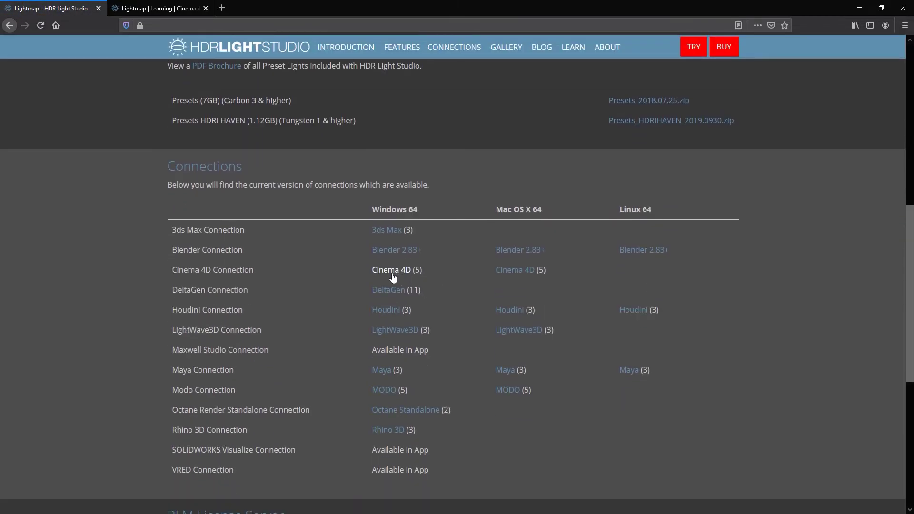
# - Review the Cinema 4D connection installation section in the trial instructions and return to the Cinema 4D Connection - Quick Start page
pyautogui.click(693, 55)
pyautogui.middleClick(650, 280)
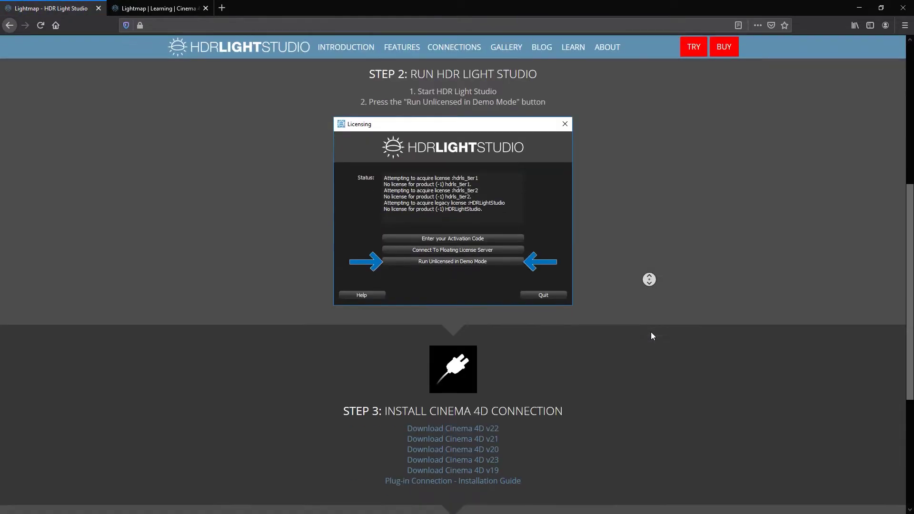
pyautogui.middleClick(651, 333)
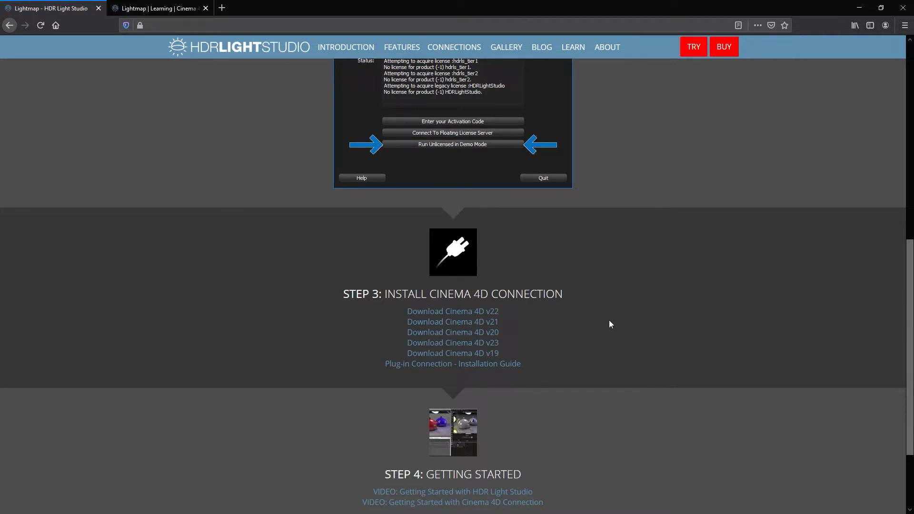
pyautogui.click(183, 8)
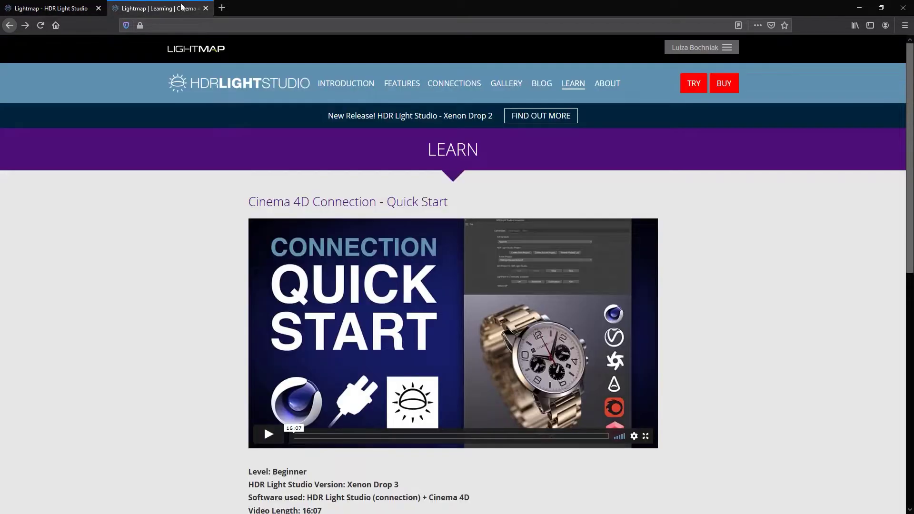
pyautogui.middleClick(226, 254)
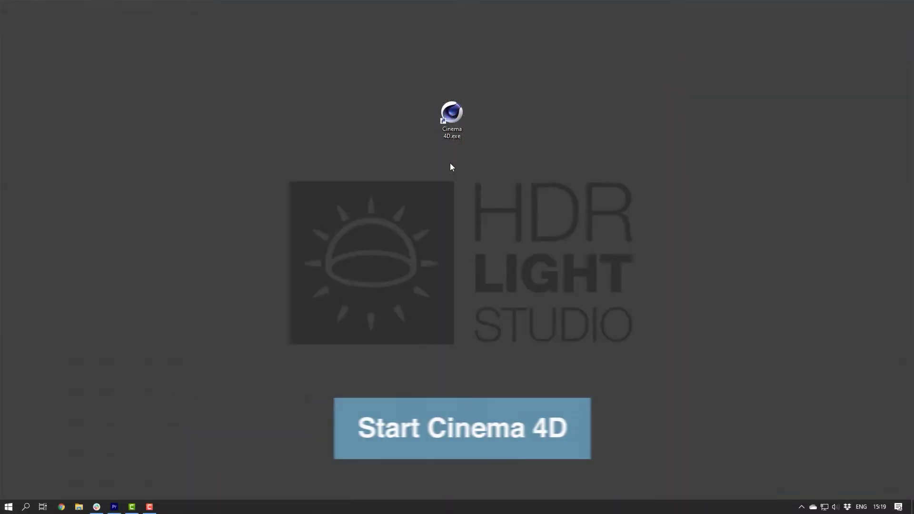
# - Start Cinema 4D and open the HDRLS_C4D_Demo project
pyautogui.doubleClick(451, 124)
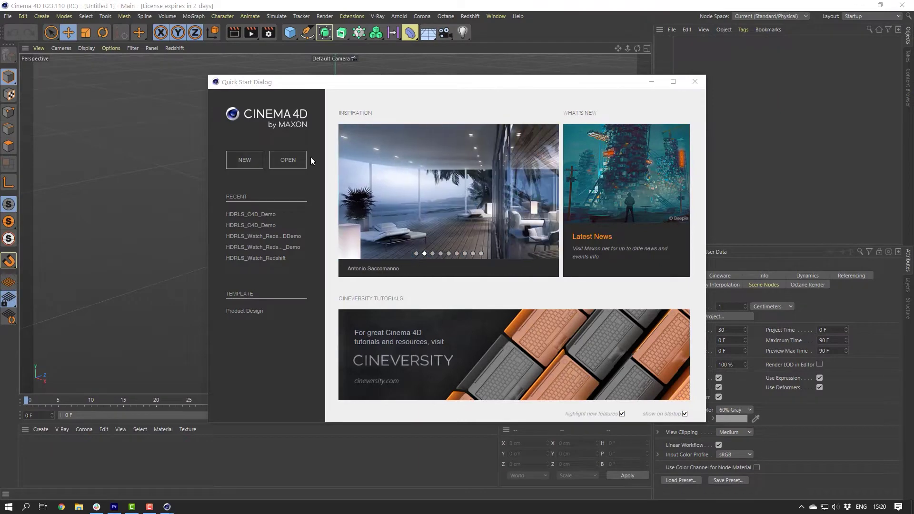
pyautogui.click(288, 161)
pyautogui.click(272, 170)
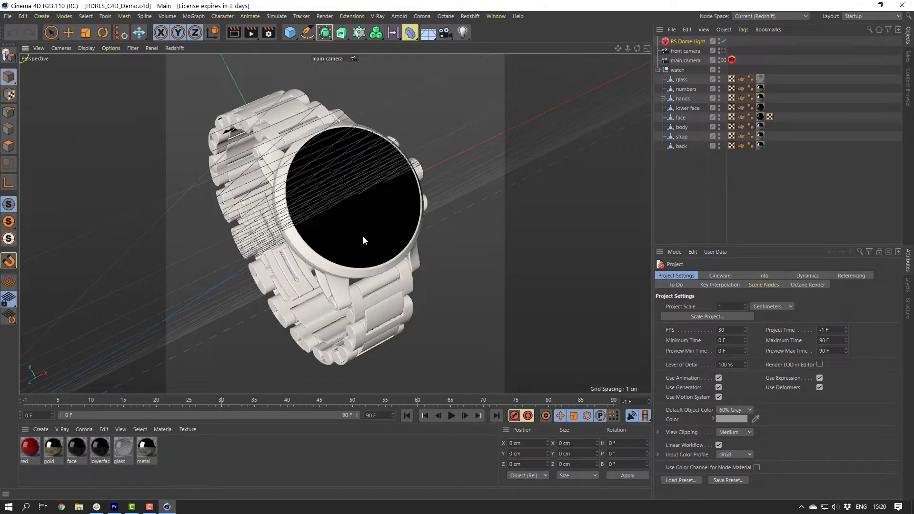
# - Compare the watch through the front camera and main camera, ending on the main camera view
pyautogui.click(723, 50)
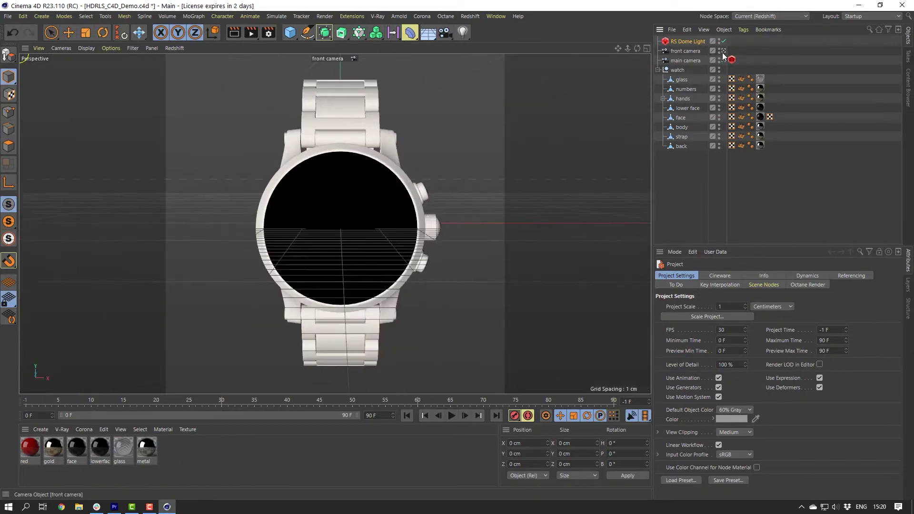
pyautogui.click(723, 60)
pyautogui.click(724, 50)
pyautogui.click(724, 60)
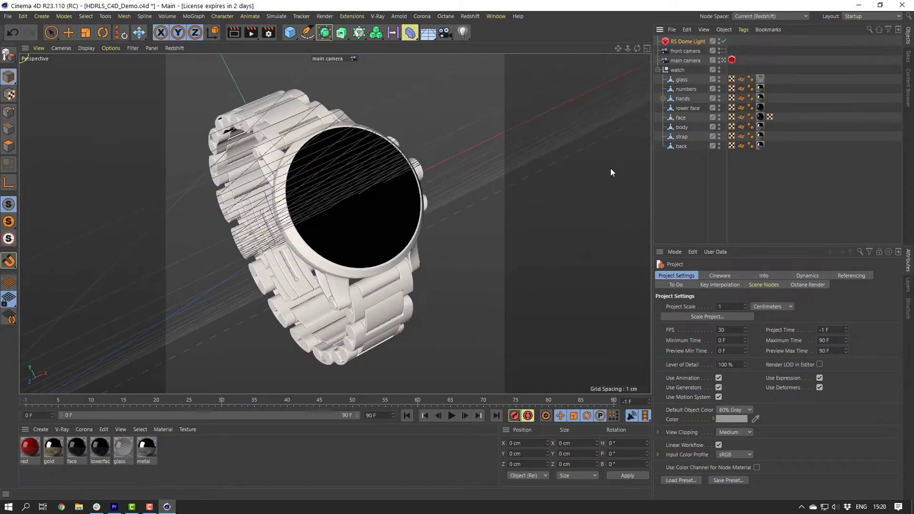
# - Preview the RS Dome Light's lighting in Redshift RenderView, close the preview and delete that light
pyautogui.click(689, 41)
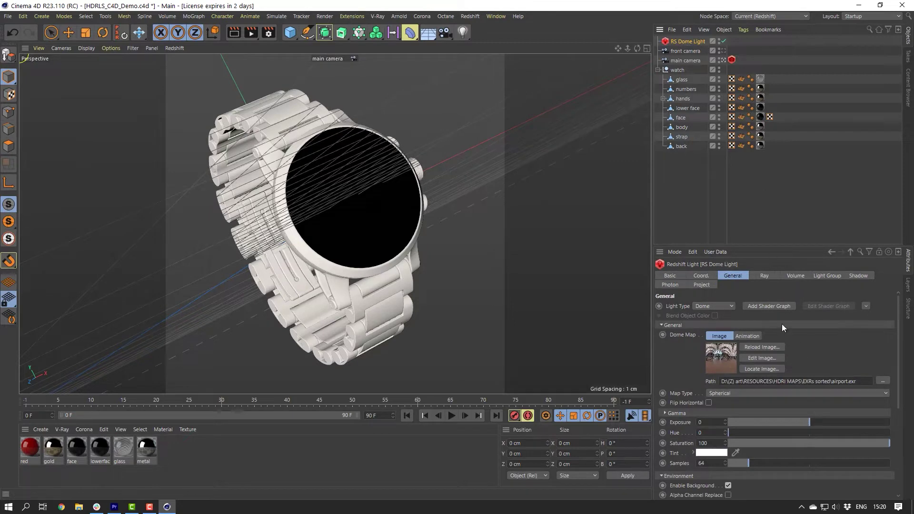
pyautogui.click(470, 16)
pyautogui.click(497, 90)
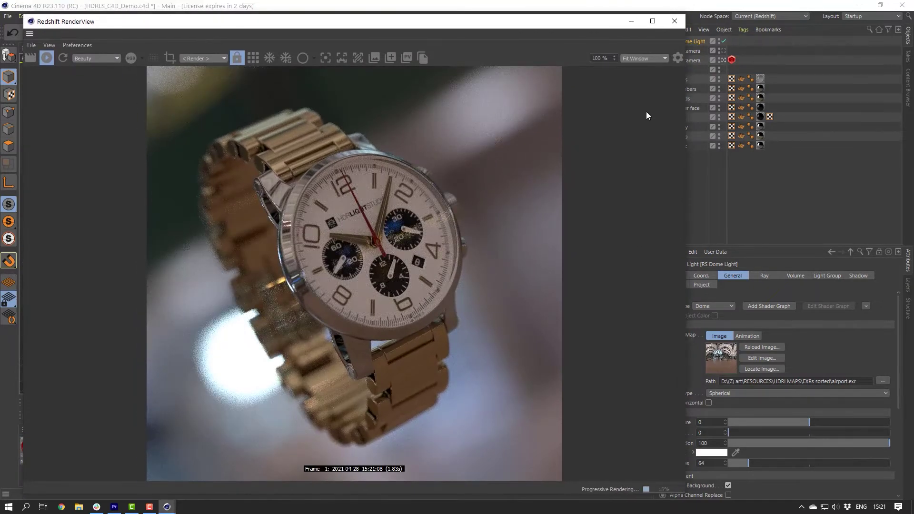
pyautogui.click(678, 20)
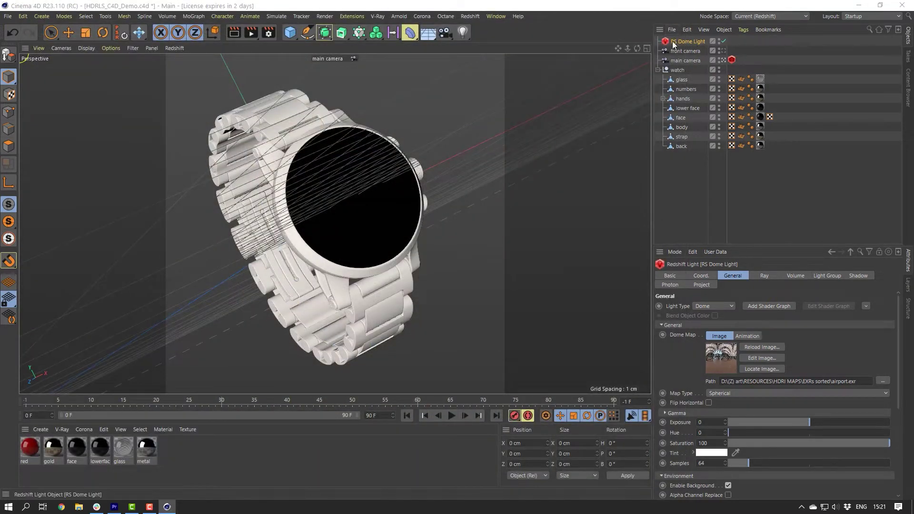
pyautogui.press('Delete')
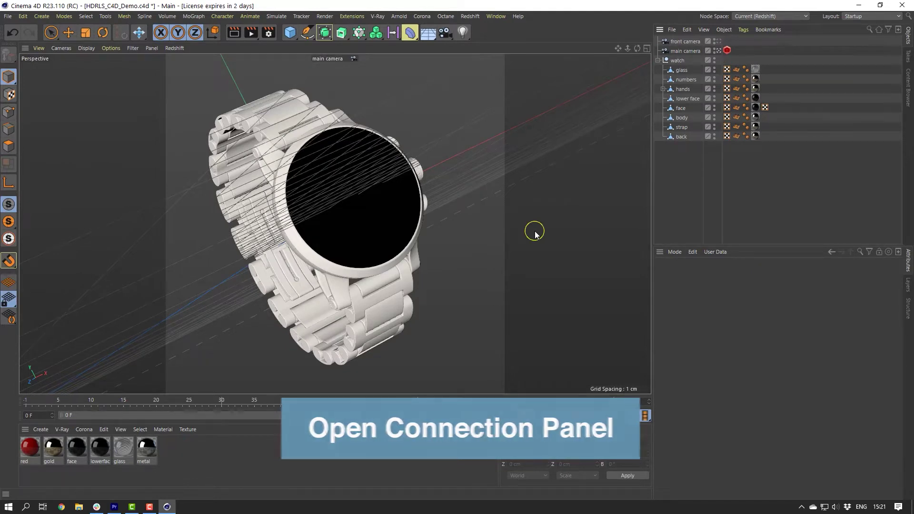
# - Open the HDR Light Studio Connection panel and dock it between the object list and the attributes
pyautogui.click(350, 16)
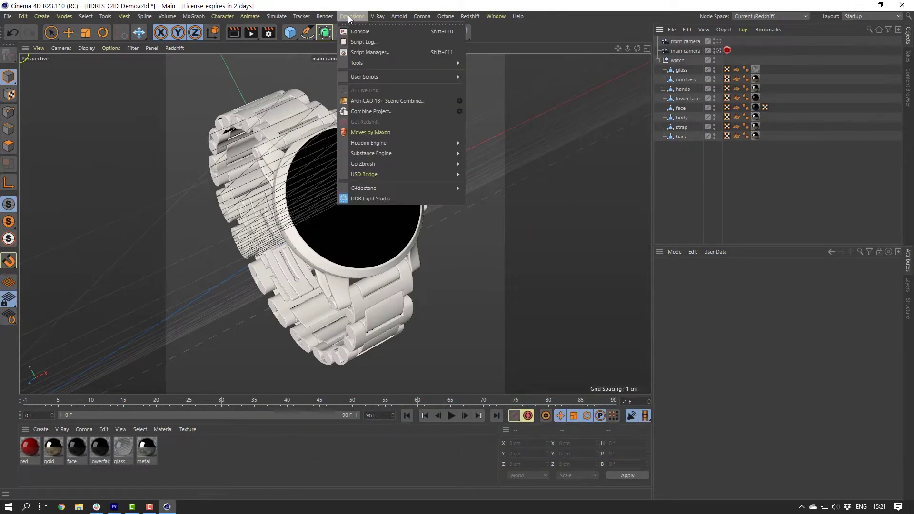
pyautogui.click(367, 198)
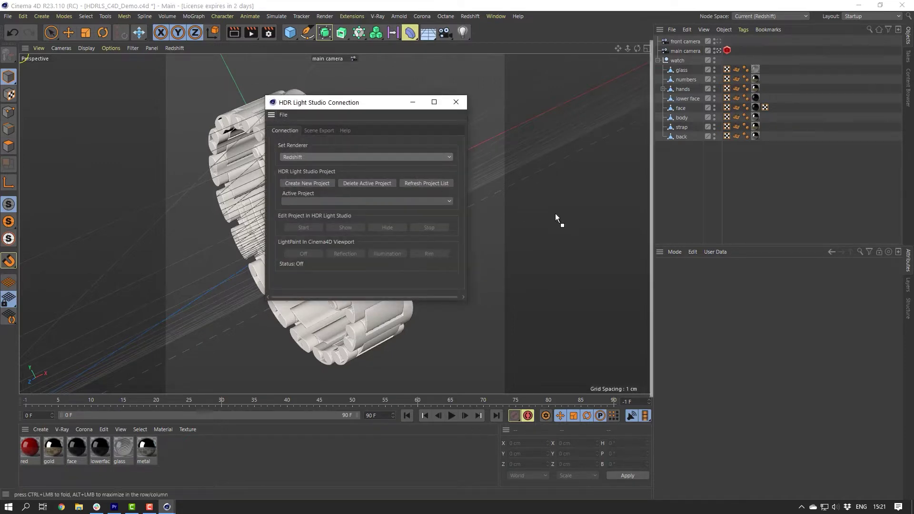
pyautogui.moveTo(695, 241); pyautogui.dragTo(695, 241)
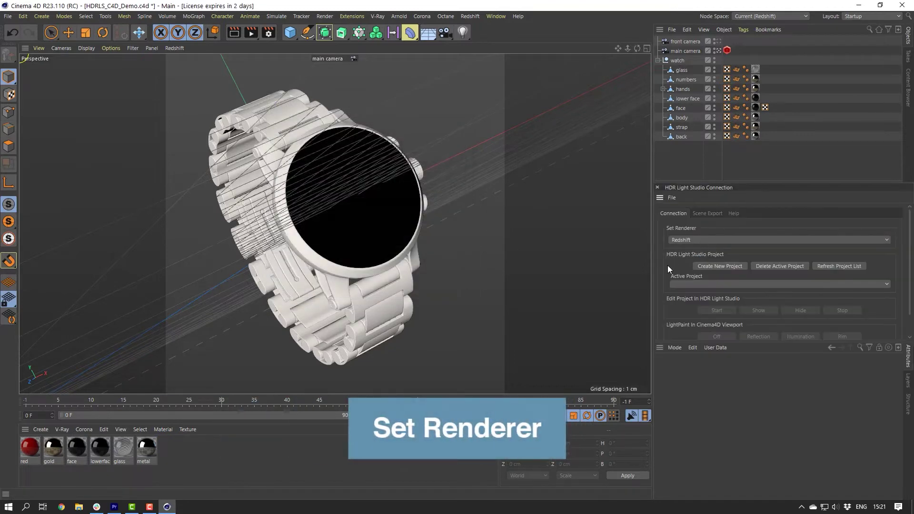
# - Set the connection's renderer to Redshift and create a new HDR Light Studio project, expanding its object in the scene hierarchy
pyautogui.click(696, 239)
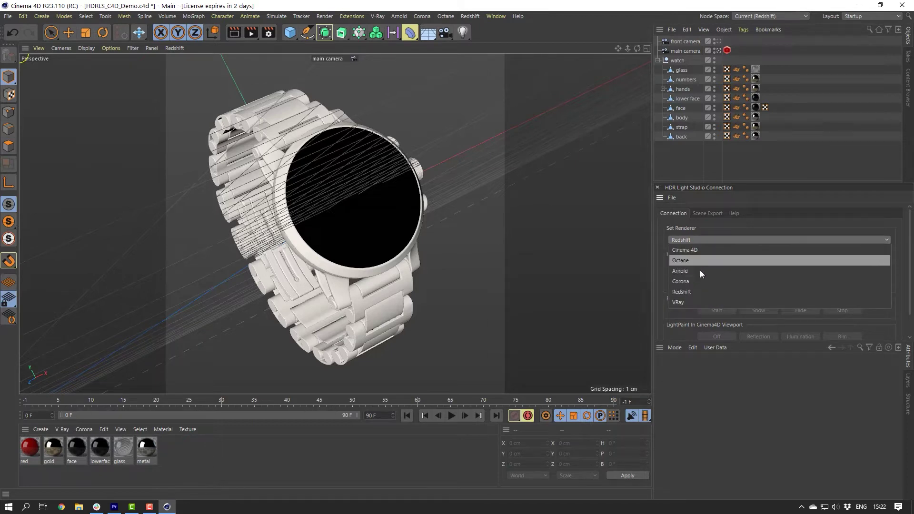
pyautogui.click(697, 292)
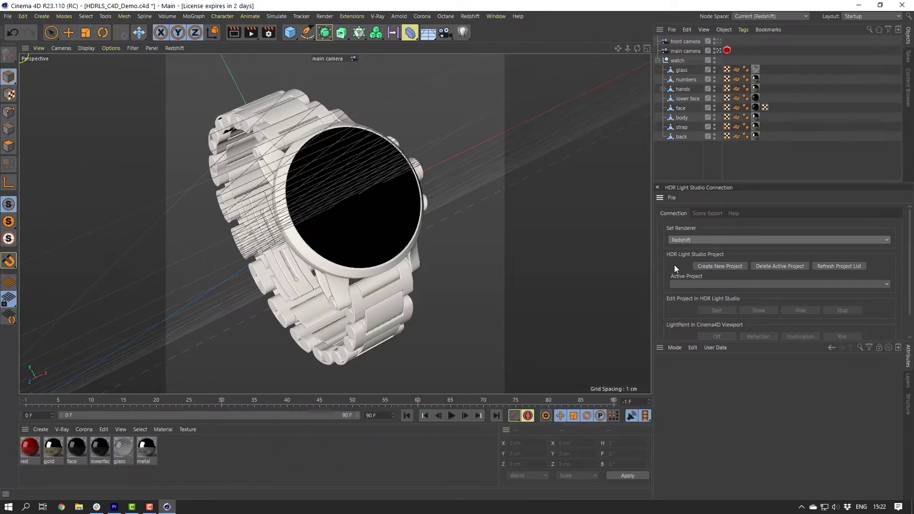
pyautogui.click(720, 267)
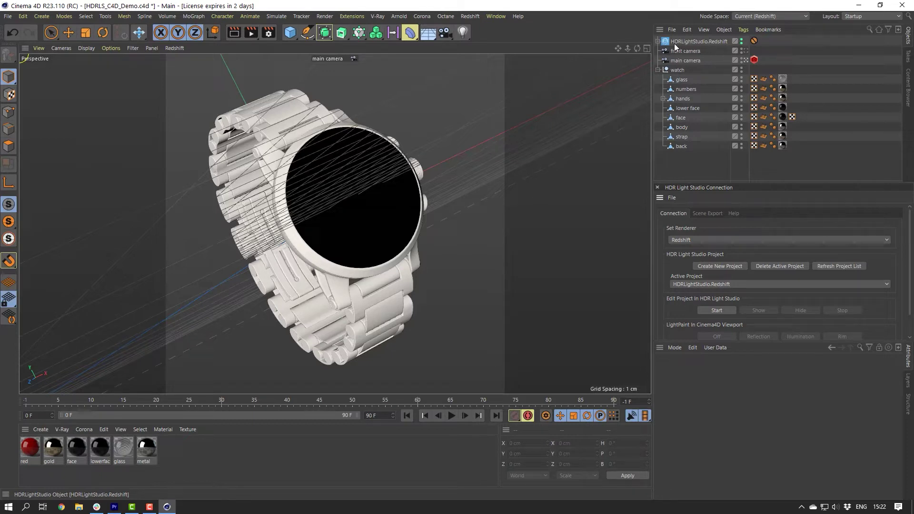
pyautogui.click(658, 41)
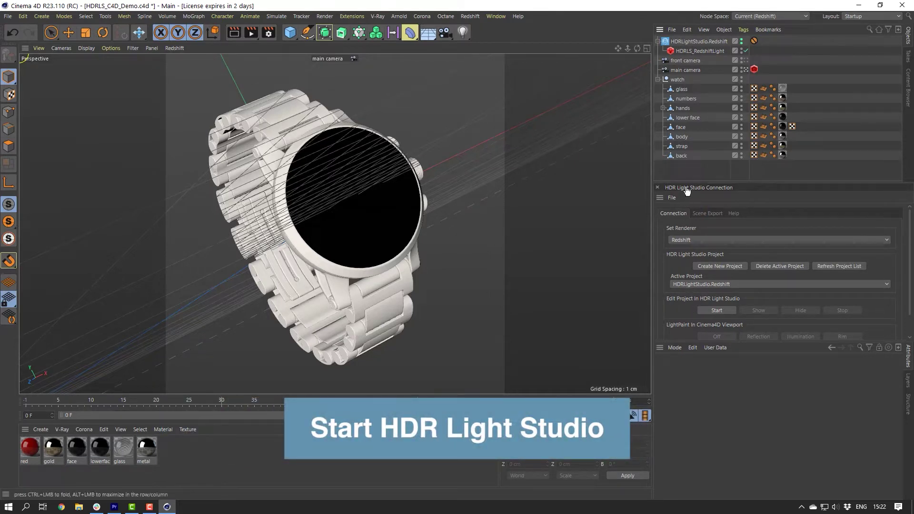
# - Enlarge the docked connection panel and start HDR Light Studio, allowing Cinema 4D through the firewall on private and public networks
pyautogui.moveTo(690, 182); pyautogui.dragTo(690, 133)
pyautogui.moveTo(730, 336); pyautogui.dragTo(730, 316)
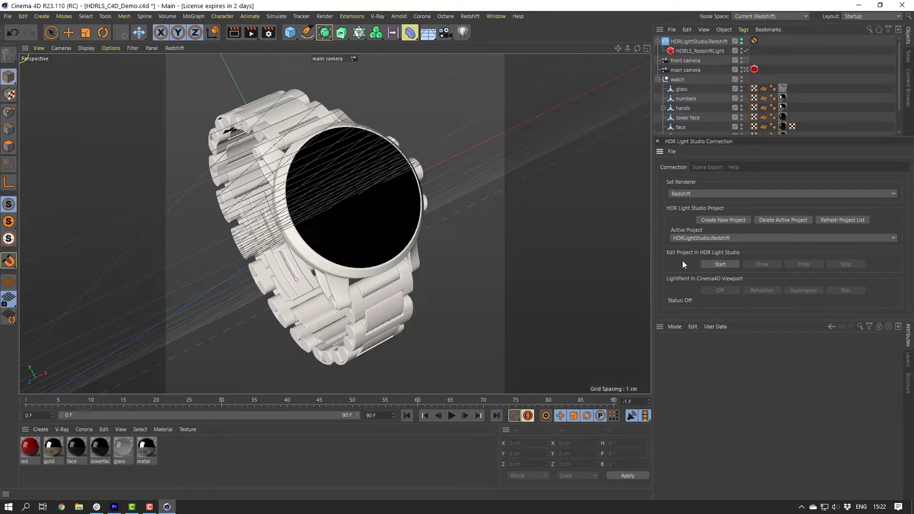
pyautogui.click(711, 265)
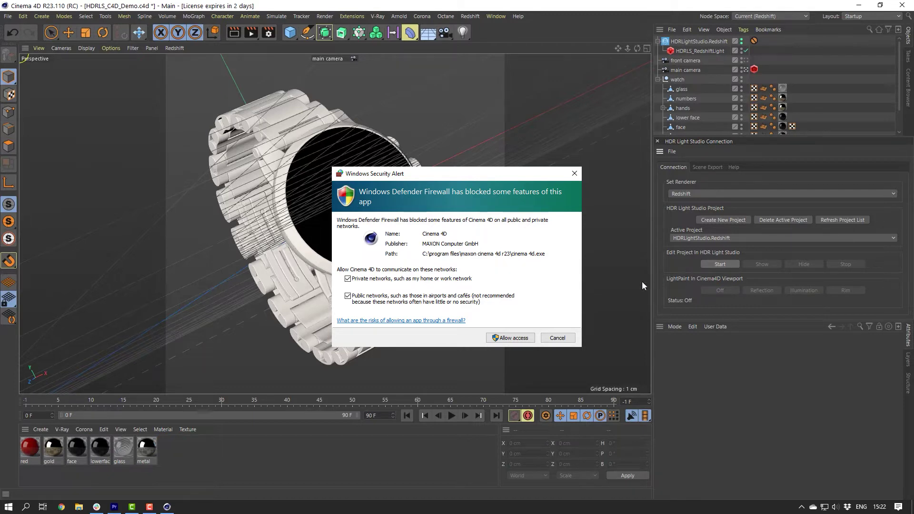
pyautogui.click(511, 338)
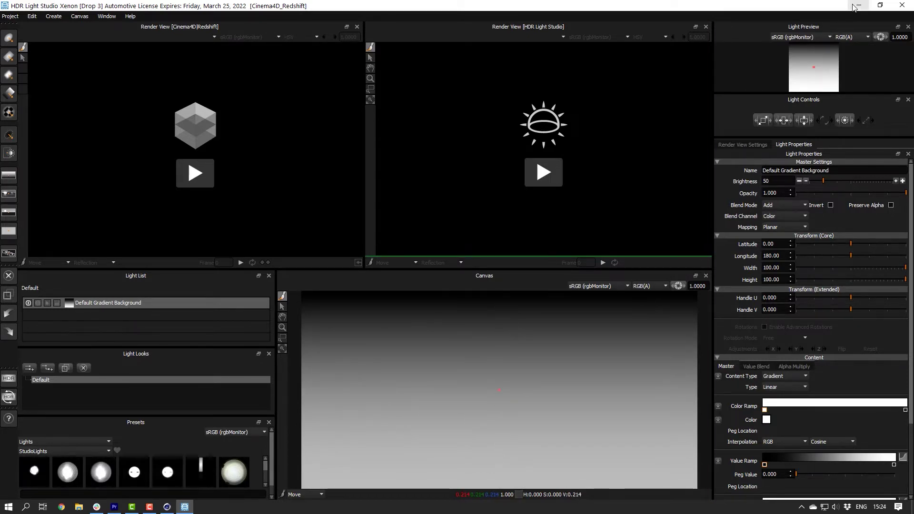
# - Switch to Cinema 4D to inspect the HDRLS_RedshiftLight's dome map settings, and return to HDR Light Studio
pyautogui.hotkey('alt', 'Tab')
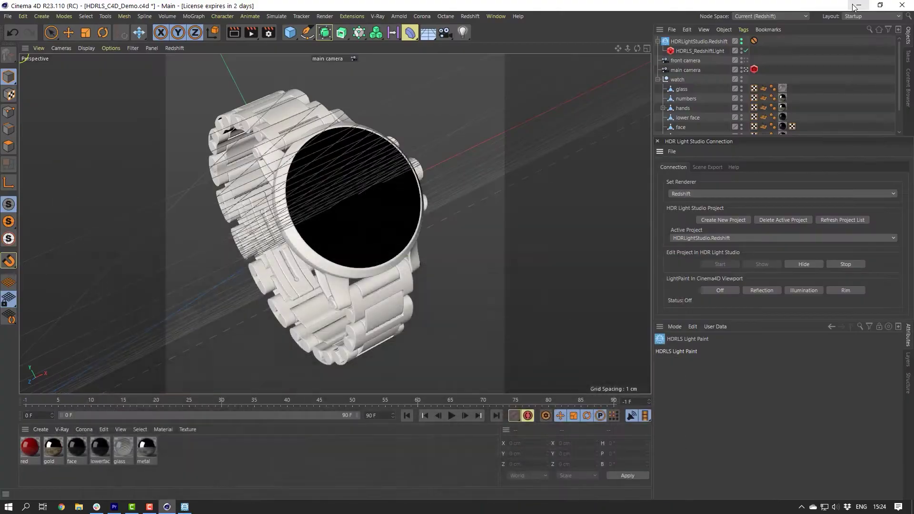
pyautogui.click(700, 51)
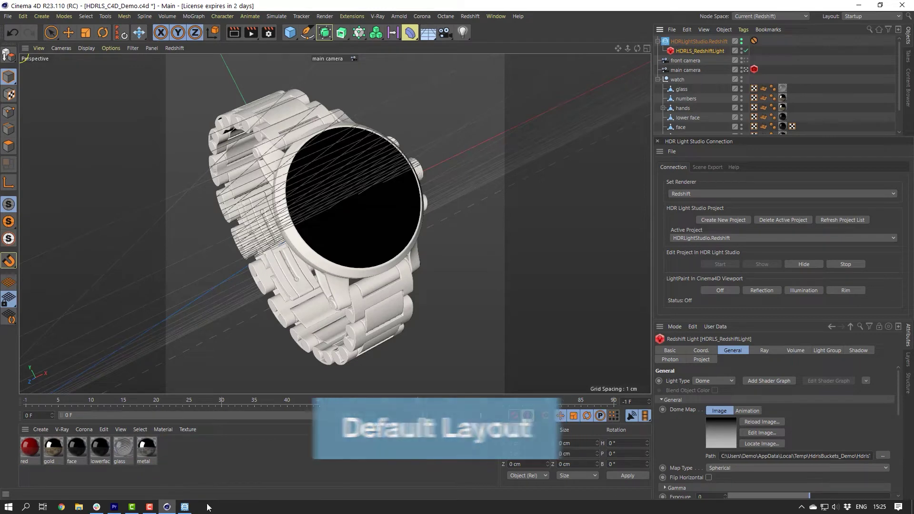
pyautogui.click(186, 508)
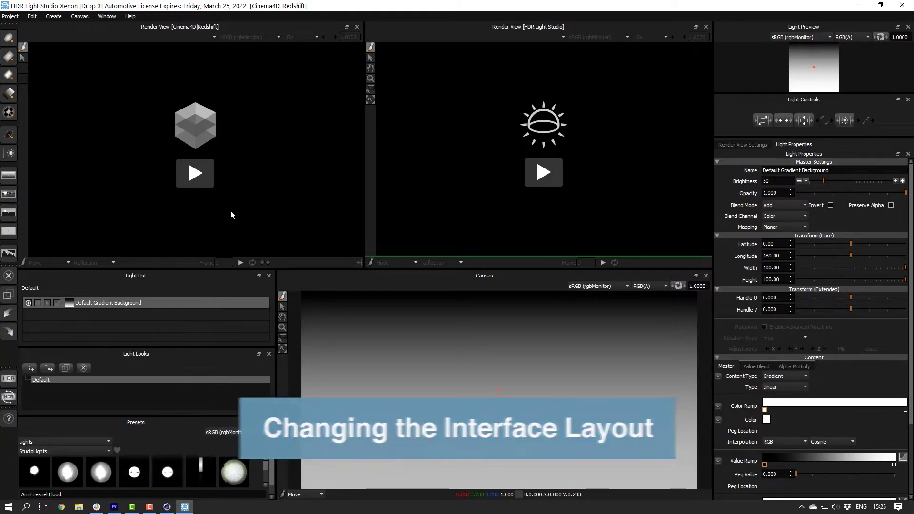
# - Load the default Standalone layout in HDR Light Studio and move its window to the second monitor
pyautogui.click(106, 16)
pyautogui.moveTo(152, 188)
pyautogui.moveTo(199, 189)
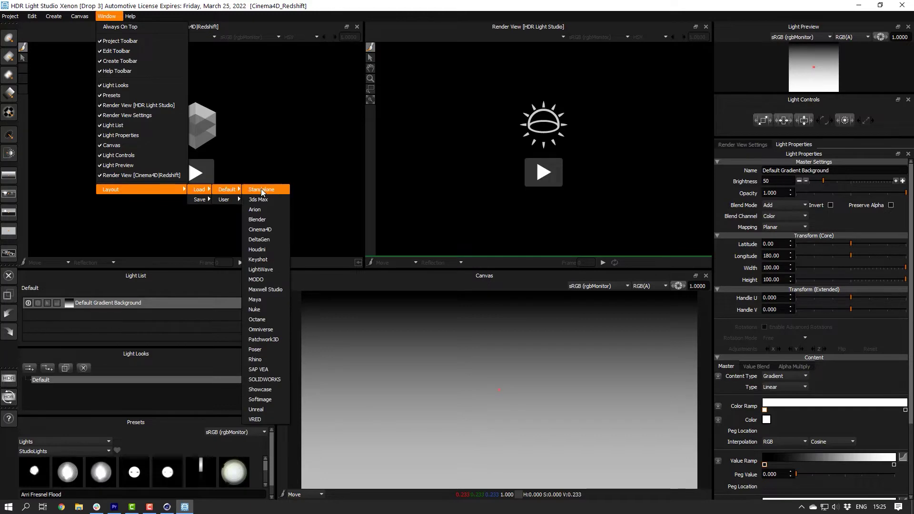
pyautogui.click(279, 189)
pyautogui.doubleClick(408, 19)
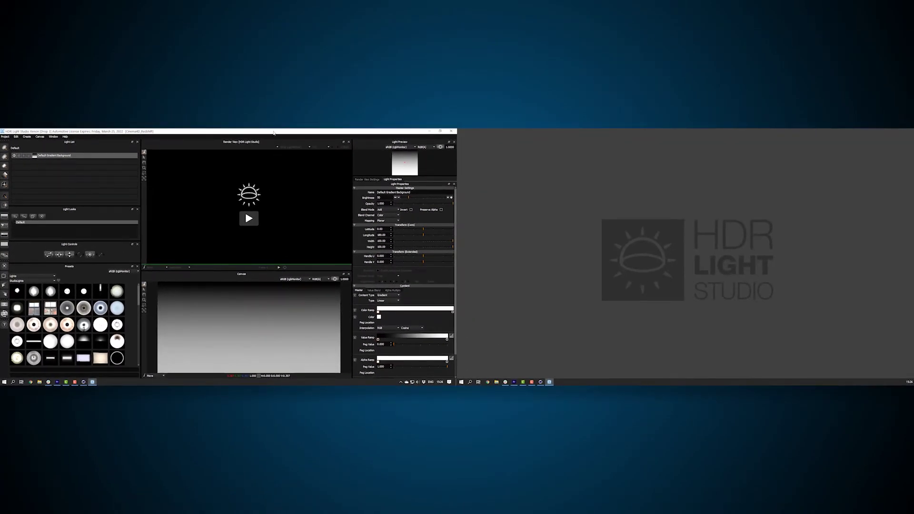
pyautogui.moveTo(274, 133); pyautogui.dragTo(679, 147)
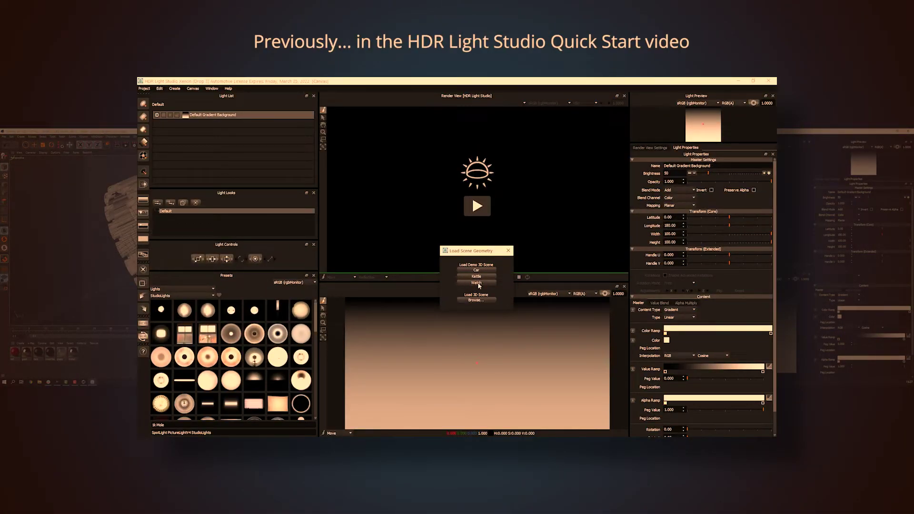
pyautogui.click(484, 283)
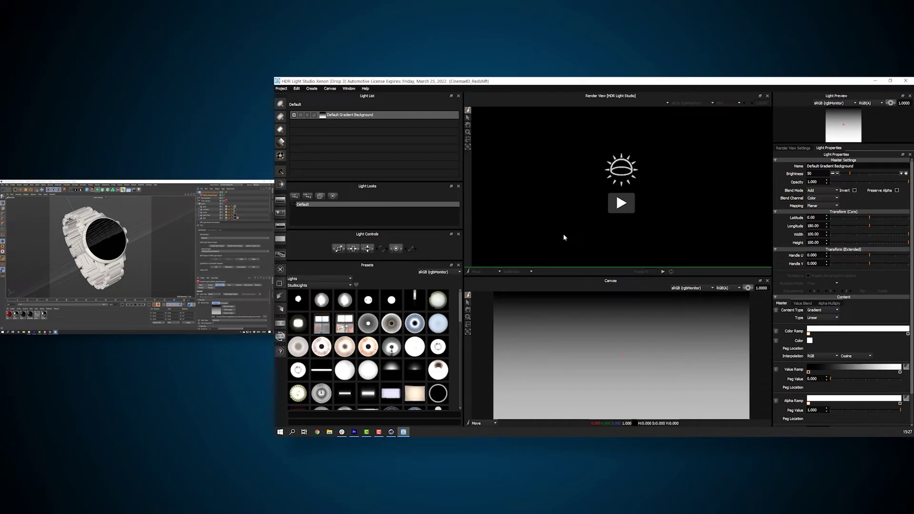
# - Start the HDR Light Studio render view by generating and importing the scene geometry from Cinema 4D
pyautogui.click(622, 204)
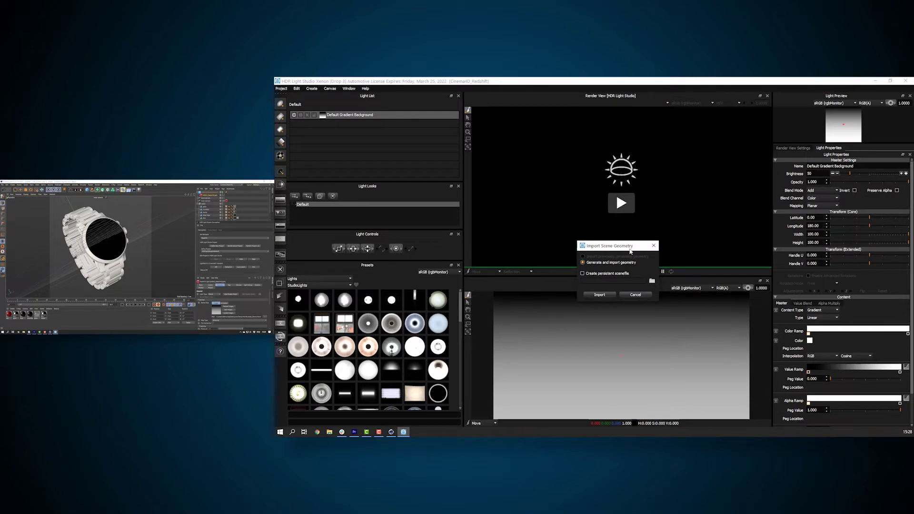
pyautogui.click(599, 295)
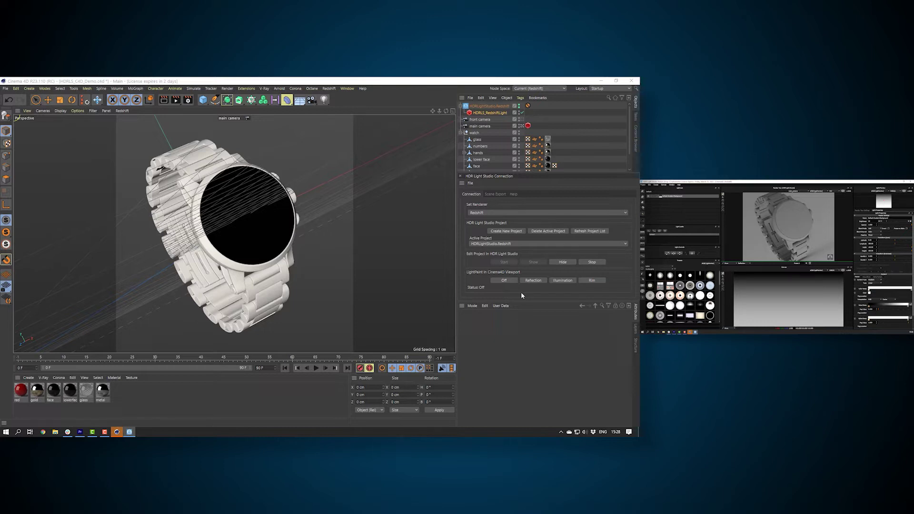
# - In Cinema 4D, select the watch parts from numbers through back, excluding the glass, and add the main camera to the selection
pyautogui.moveTo(474, 173); pyautogui.dragTo(478, 146)
pyautogui.scroll(-1, 631, 148)
pyautogui.click(483, 170)
pyautogui.keyDown('shift'); pyautogui.click(483, 169); pyautogui.keyUp('shift')
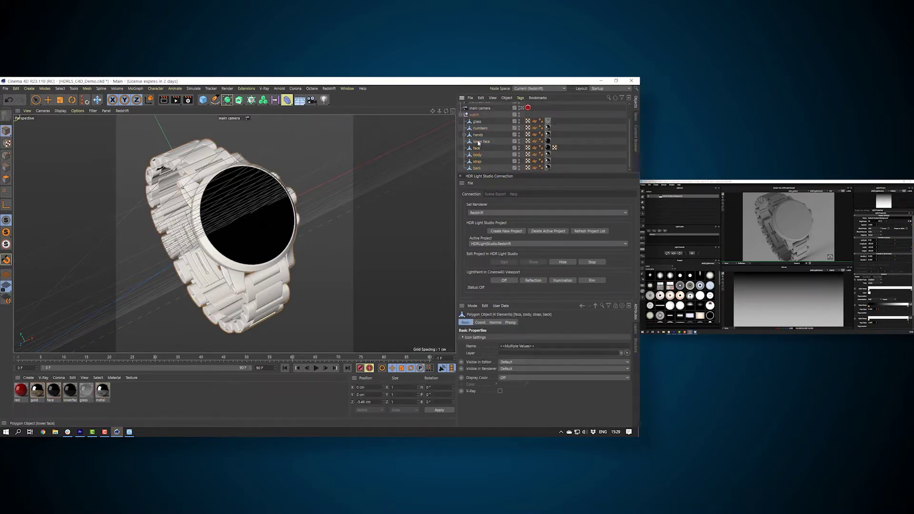
pyautogui.scroll(2, 609, 142)
pyautogui.keyDown('ctrl'); pyautogui.click(483, 125); pyautogui.keyUp('ctrl')
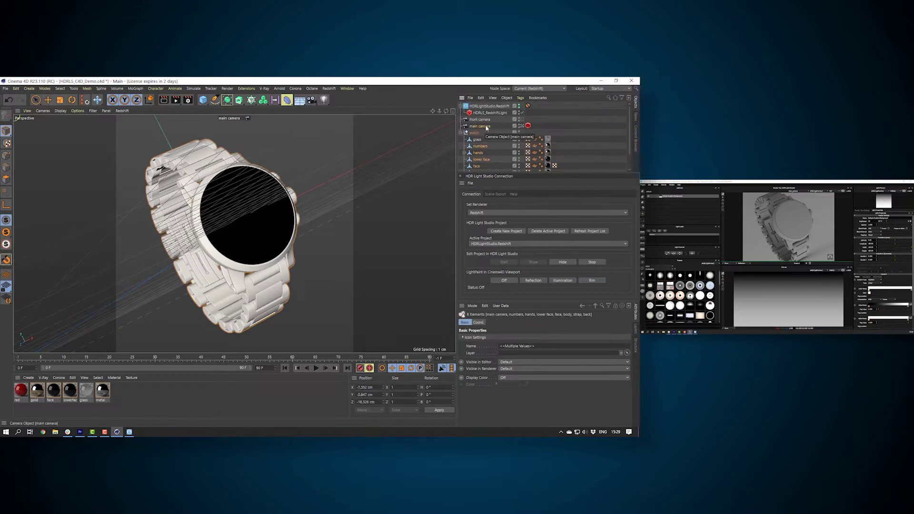
# - Export only the current selection as an Alembic temporary file into HDR Light Studio
pyautogui.click(497, 194)
pyautogui.click(493, 211)
pyautogui.click(476, 227)
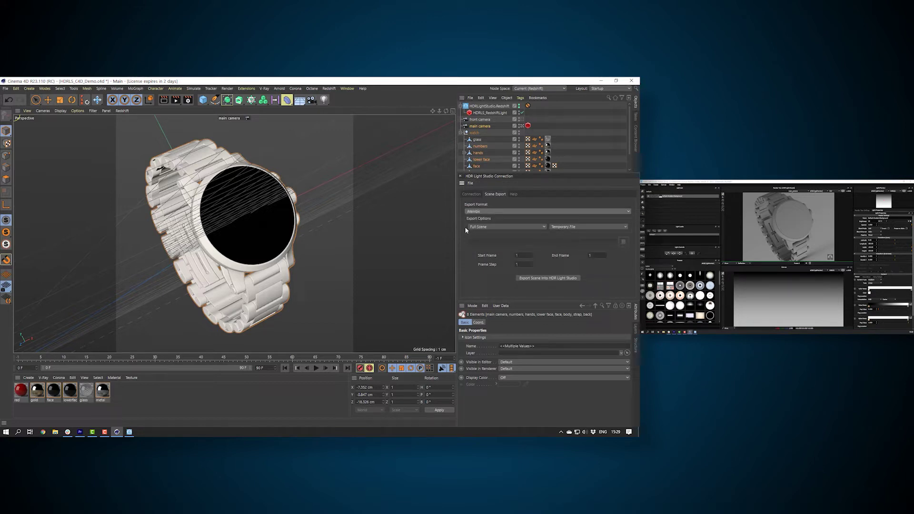
pyautogui.click(490, 226)
pyautogui.click(489, 234)
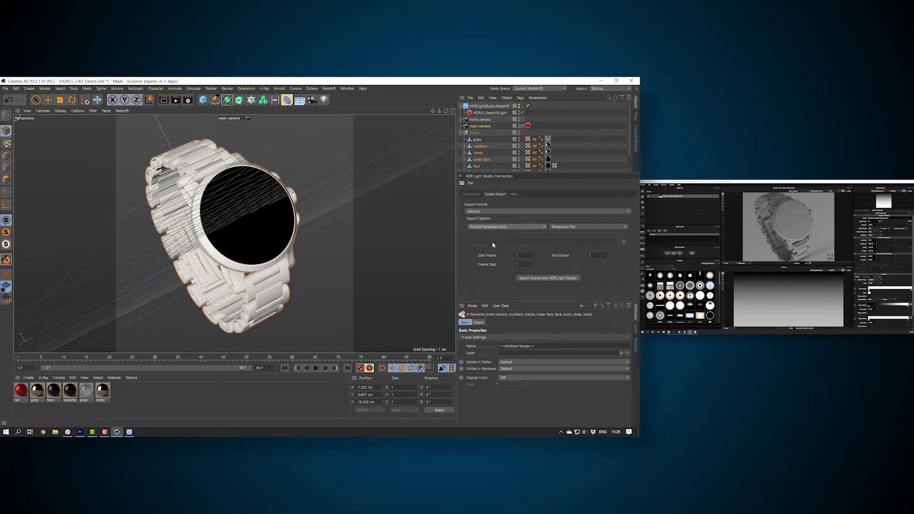
pyautogui.click(549, 279)
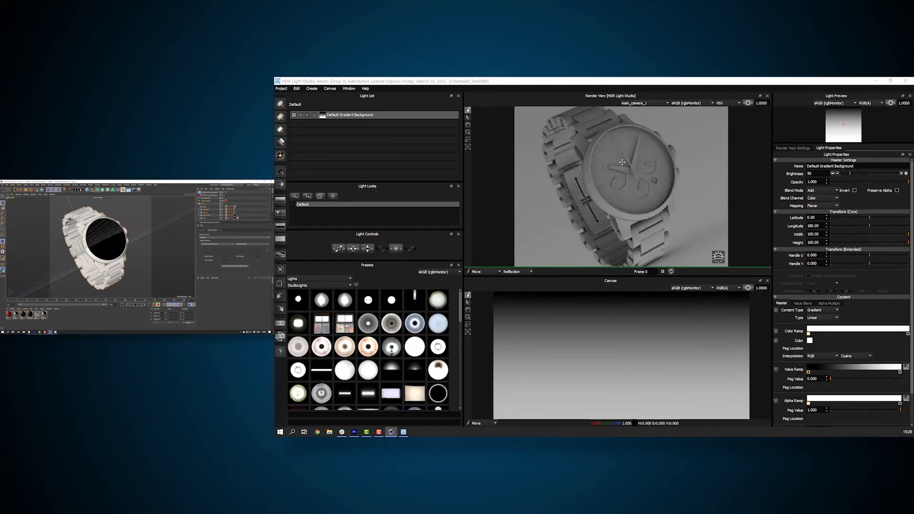
# - In HDR Light Studio, set the render image to 600 × 550 displayed at 100%, and enlarge the render view to fit it
pyautogui.click(795, 151)
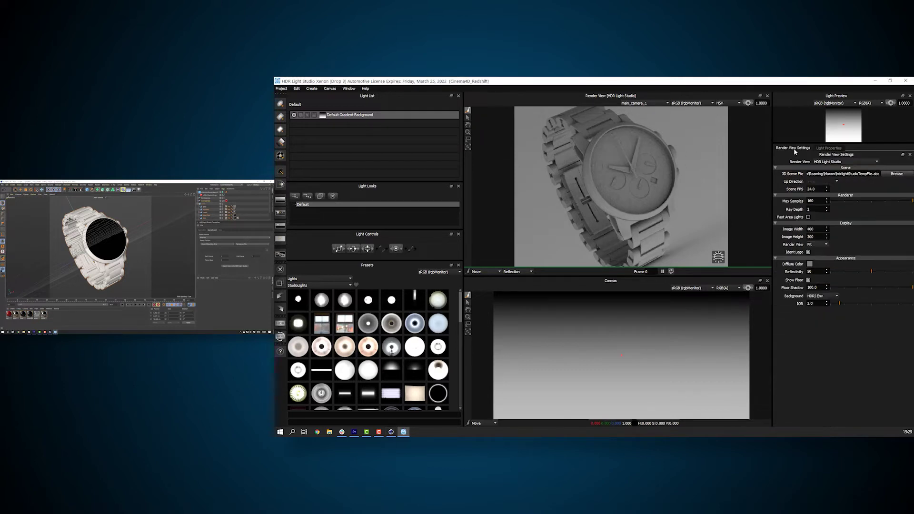
pyautogui.write('600')
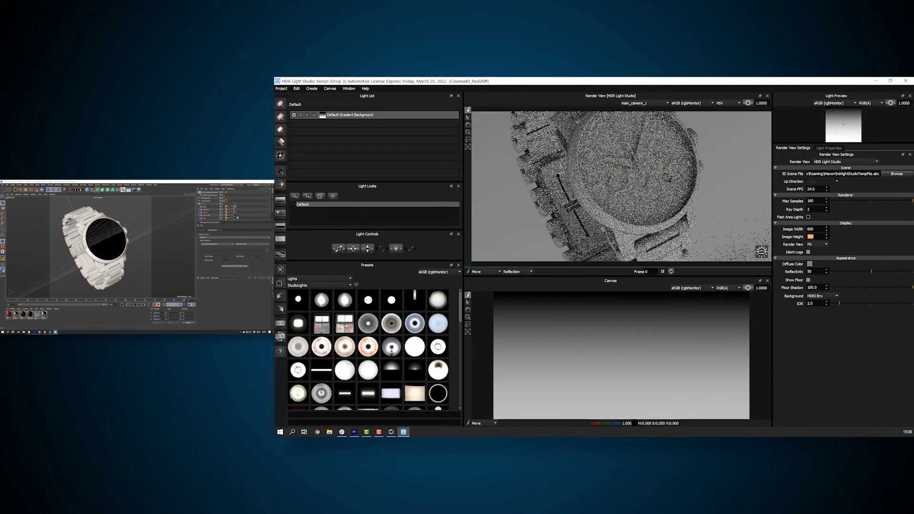
pyautogui.press('Tab')
pyautogui.write('550')
pyautogui.press('Tab')
pyautogui.press('Down')
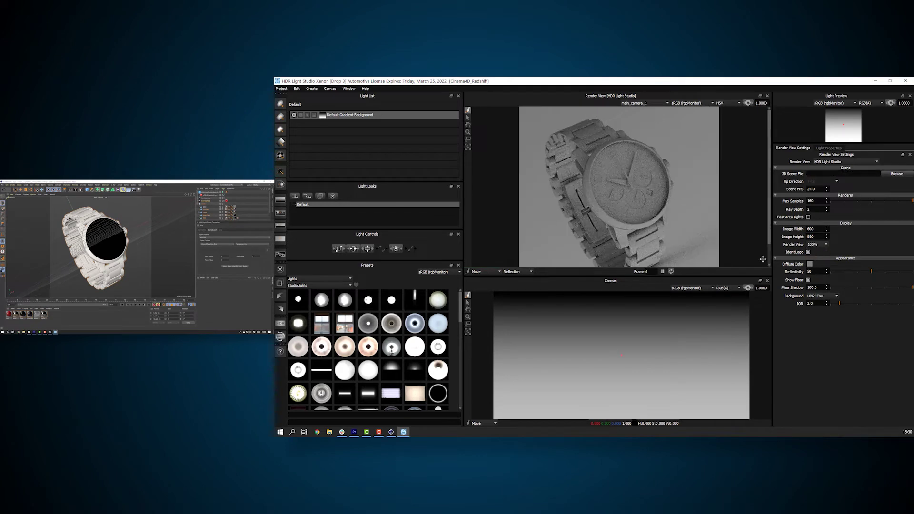
pyautogui.moveTo(700, 277); pyautogui.dragTo(700, 300)
# - Give the render view model reflectivity 100, IOR 3.0 and a gold diffuse color, and return to the light properties
pyautogui.click(810, 303)
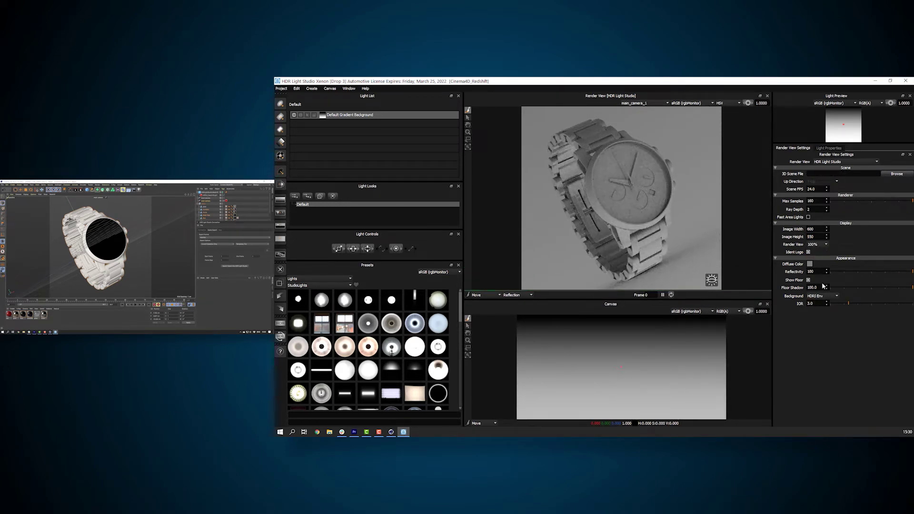
pyautogui.click(810, 263)
pyautogui.click(786, 245)
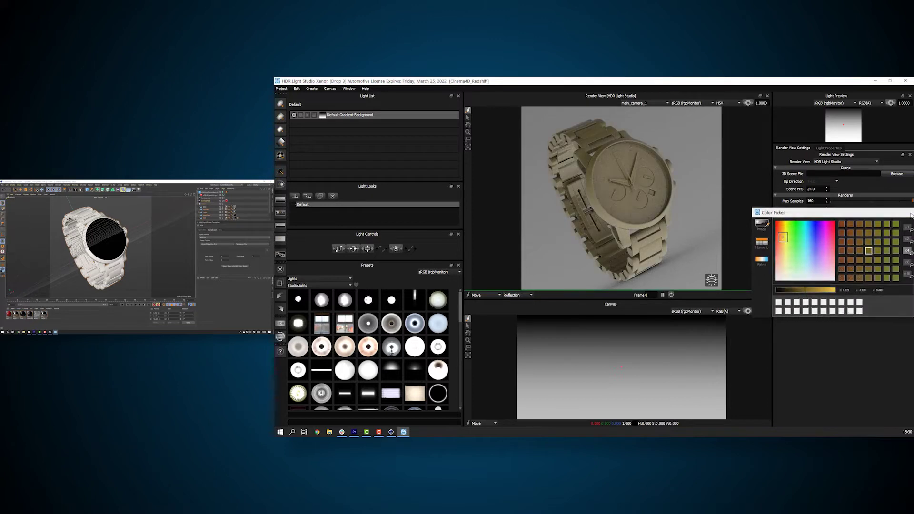
pyautogui.click(910, 213)
pyautogui.click(829, 148)
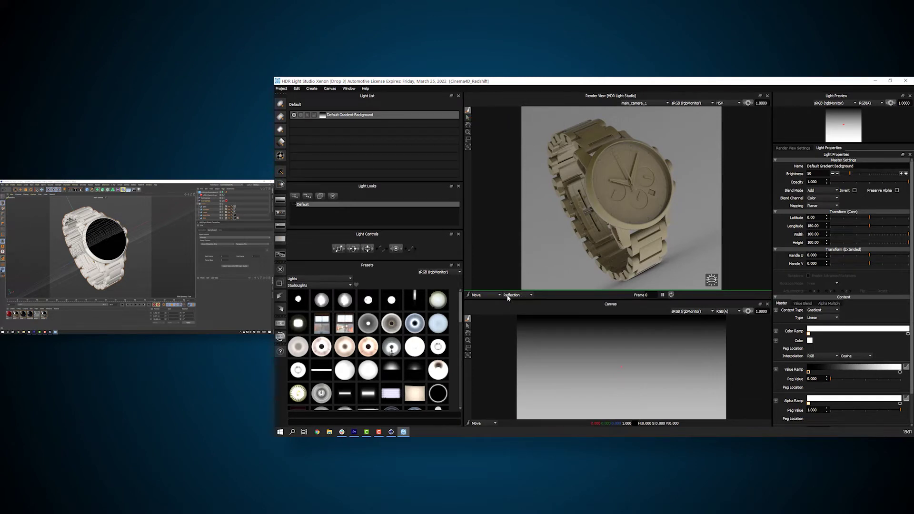
# - Add the Perfect Softbox 70x70 preset to the watch and LightPaint its reflection onto the watch case's lower-left edge
pyautogui.scroll(-5, 398, 344)
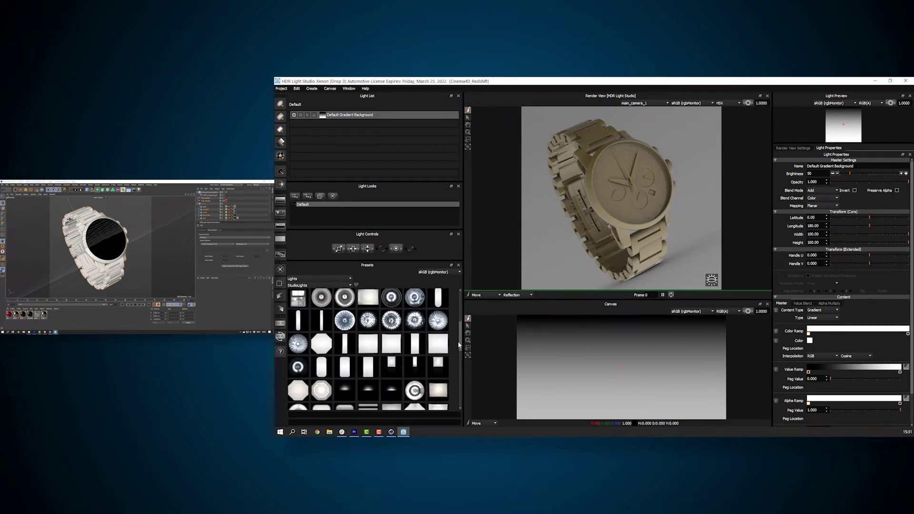
pyautogui.moveTo(398, 344); pyautogui.dragTo(598, 206)
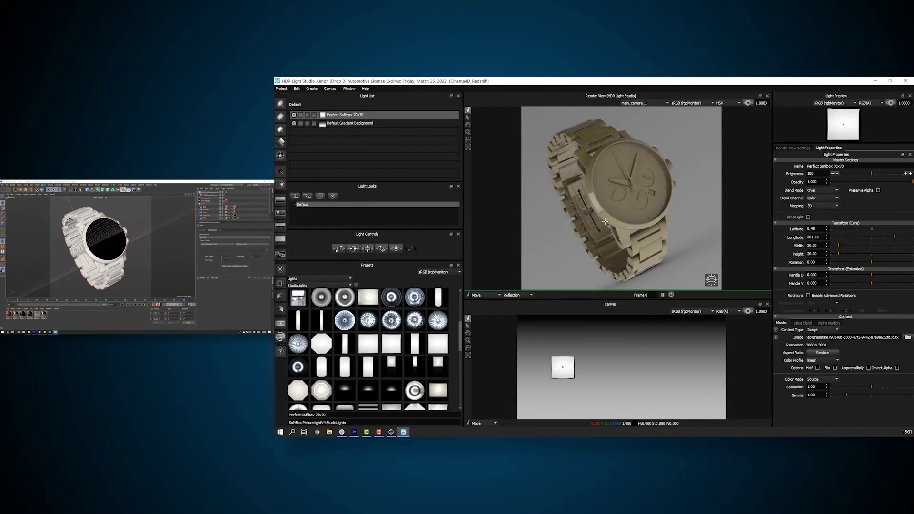
pyautogui.click(607, 218)
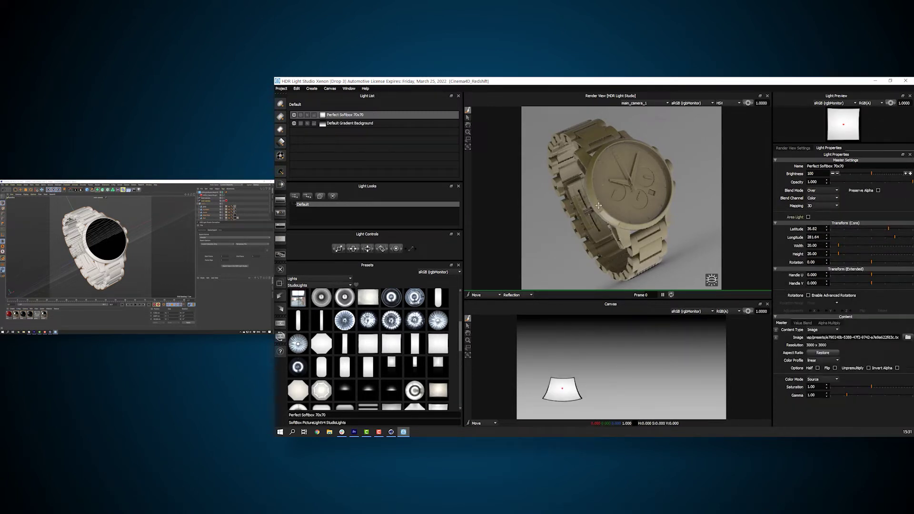
pyautogui.moveTo(590, 192)
pyautogui.mouseDown()
pyautogui.moveTo(595, 200)
pyautogui.moveTo(589, 191)
pyautogui.mouseUp()
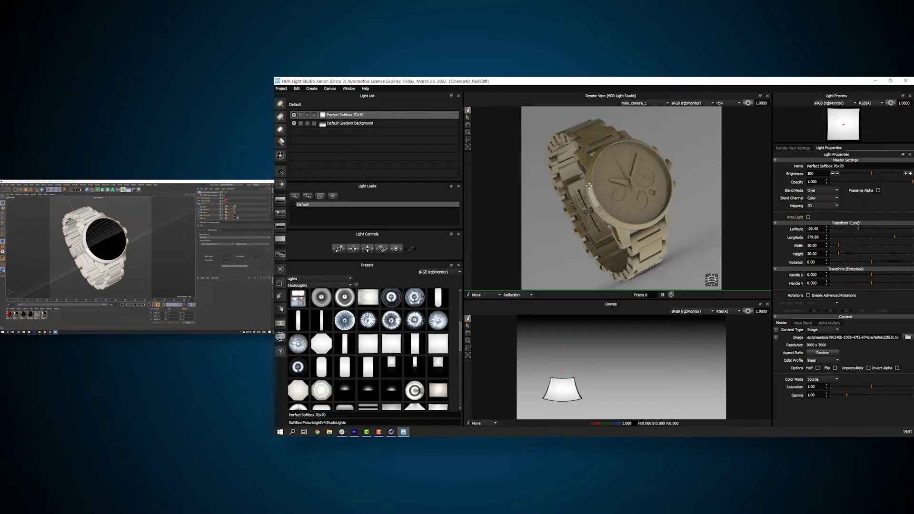
pyautogui.click(599, 209)
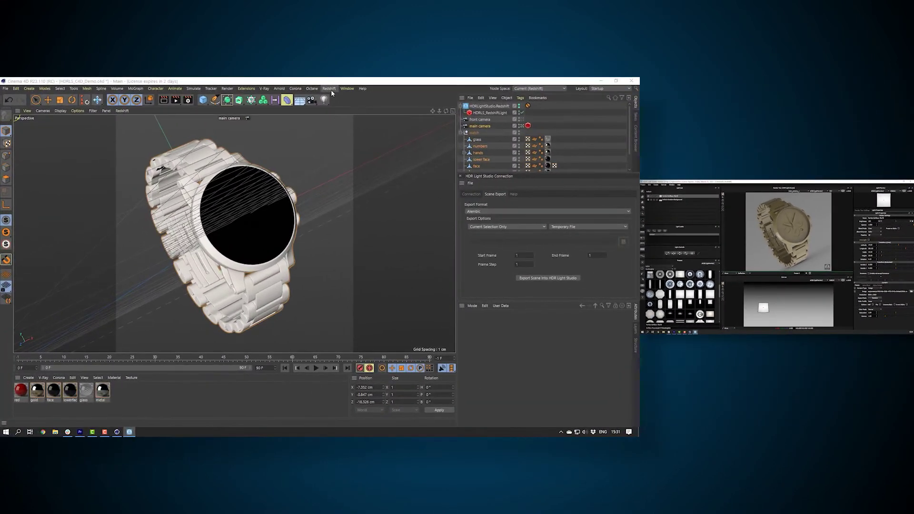
# - Switch to Cinema 4D, open the Redshift RenderView, start its interactive render and move its window aside
pyautogui.click(329, 88)
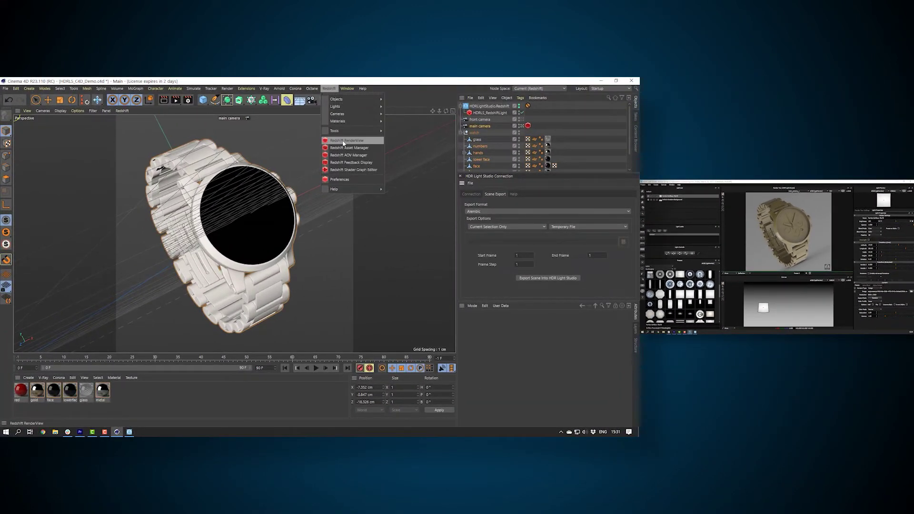
pyautogui.click(343, 141)
pyautogui.click(229, 108)
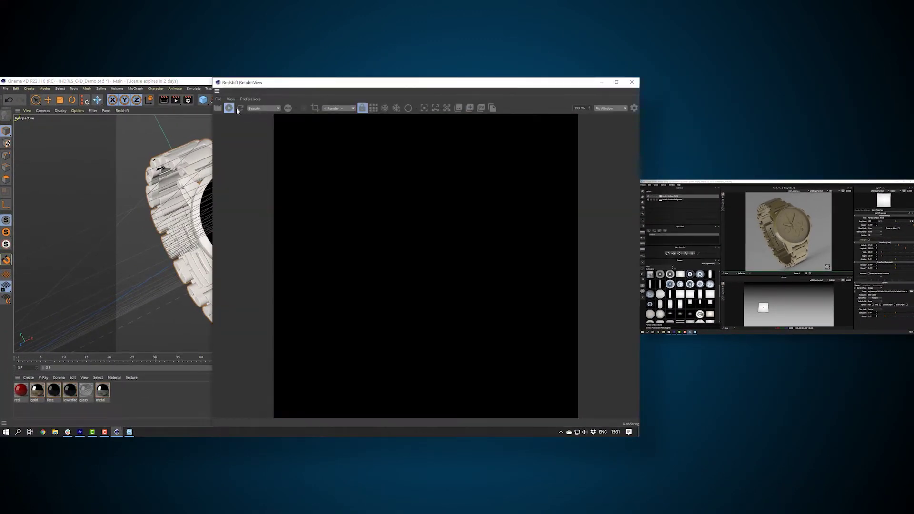
pyautogui.moveTo(416, 85); pyautogui.dragTo(261, 87)
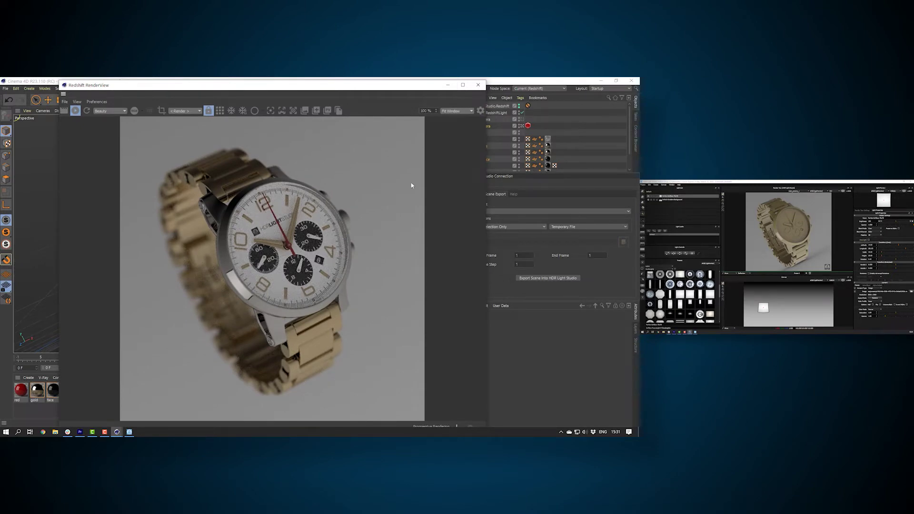
# - LightPaint the softbox to different spots on the watch in HDR Light Studio, finishing on the case's lower-left edge
pyautogui.click(543, 278)
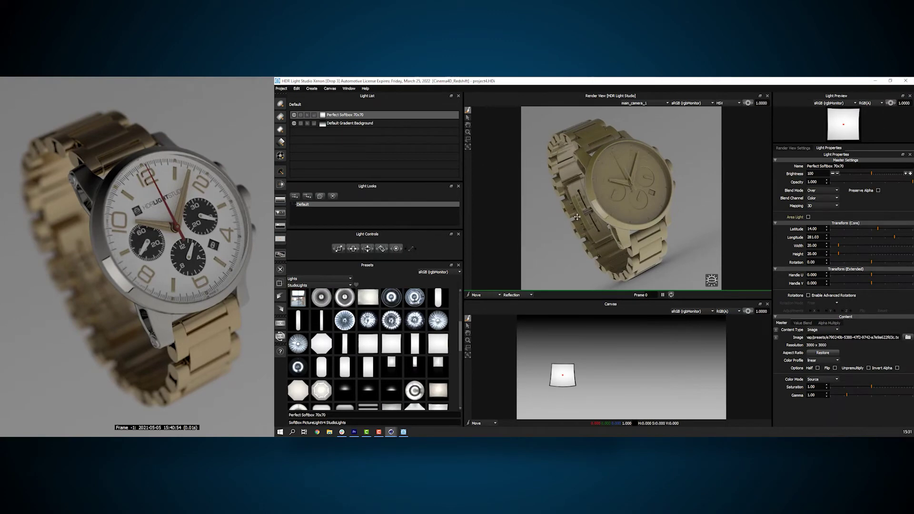
pyautogui.click(602, 204)
pyautogui.click(649, 245)
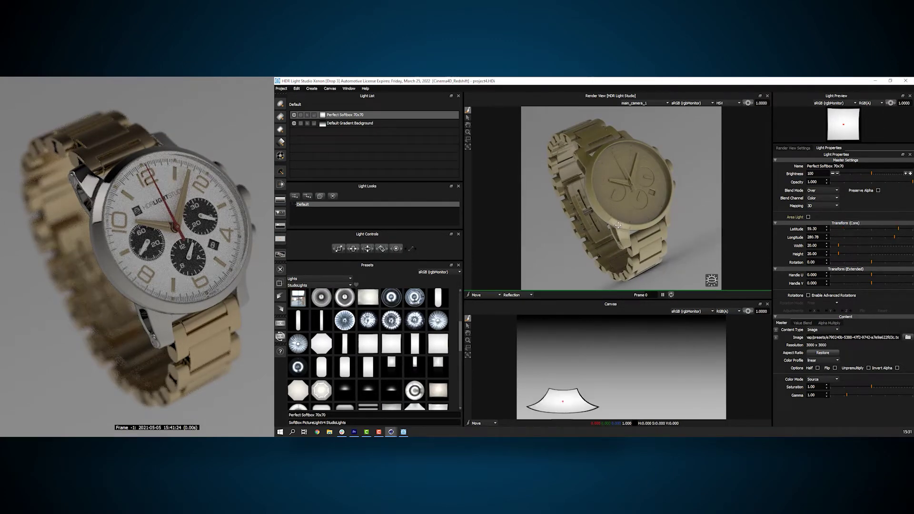
pyautogui.click(599, 209)
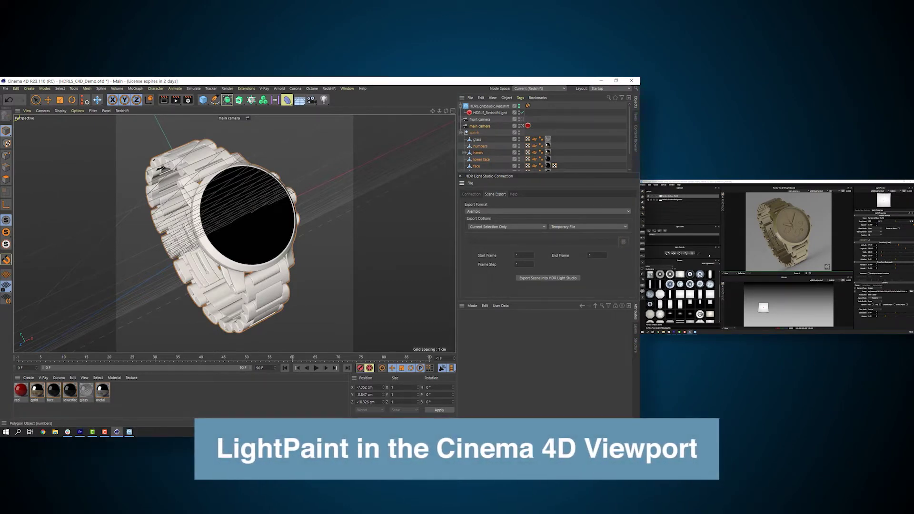
# - Turn on Reflection LightPaint for the Cinema 4D viewport and paint the softbox at several points around the watch case rim
pyautogui.click(472, 194)
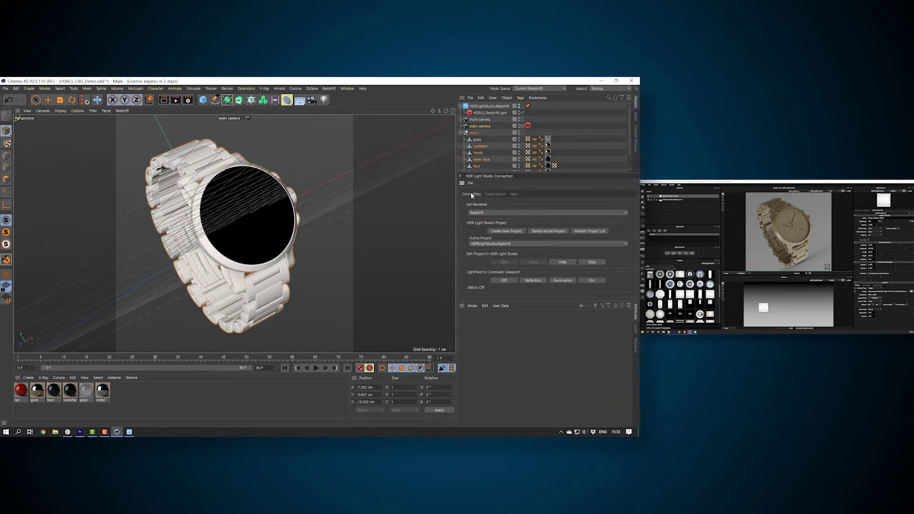
pyautogui.click(534, 281)
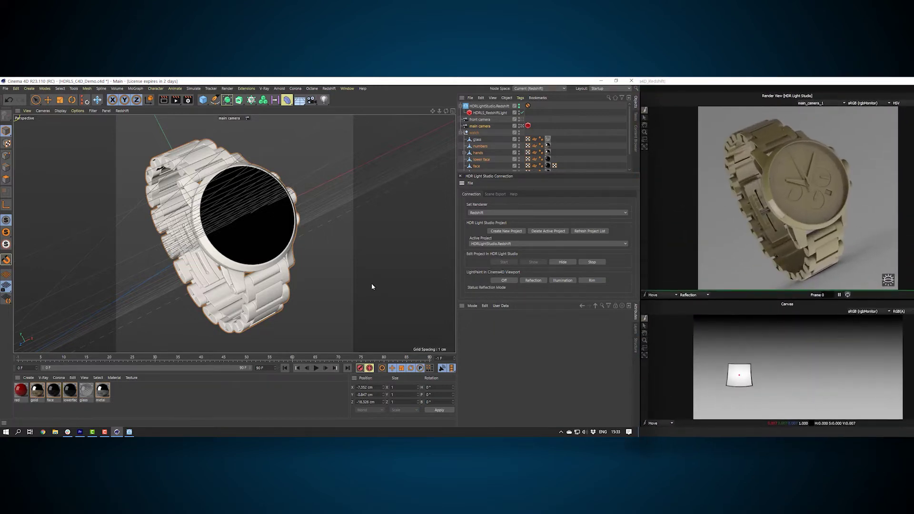
pyautogui.click(226, 260)
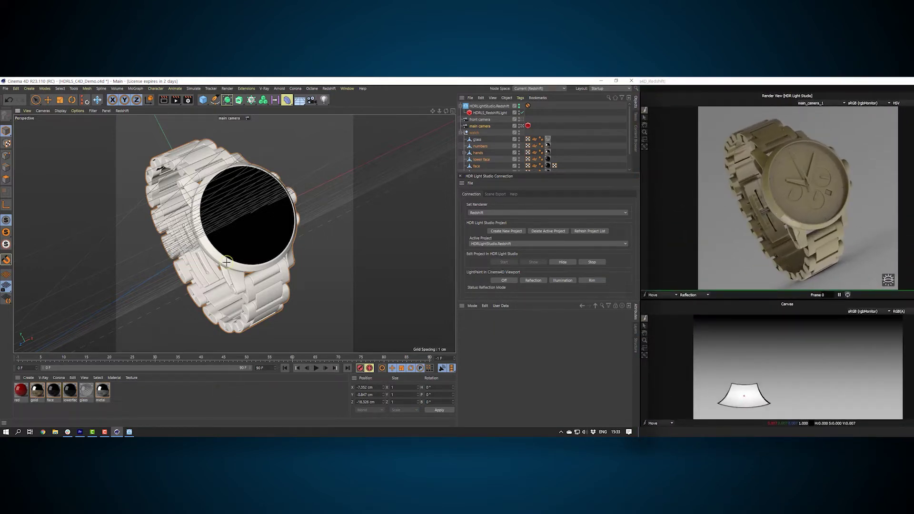
pyautogui.click(200, 195)
pyautogui.click(265, 266)
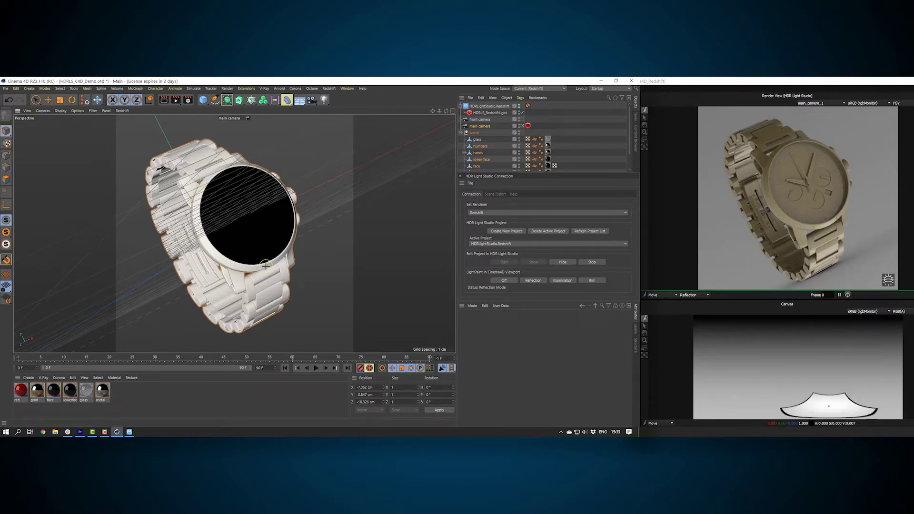
pyautogui.click(201, 238)
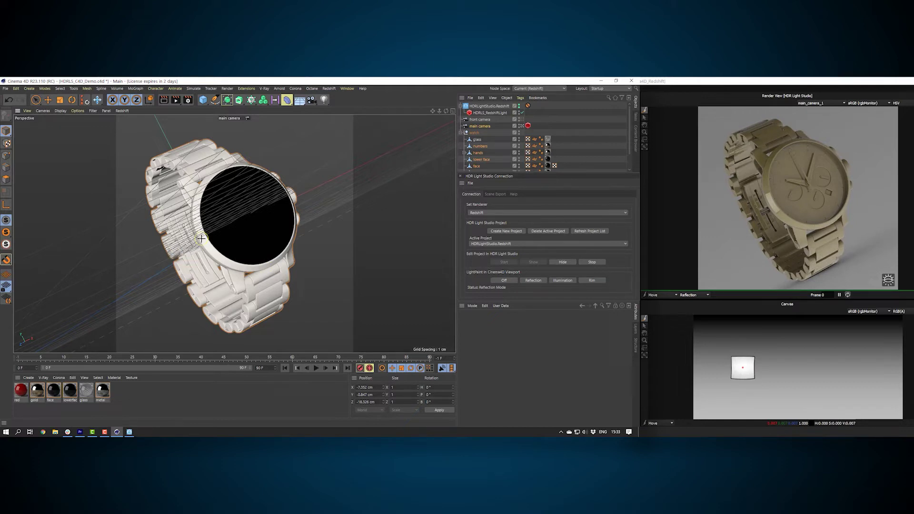
pyautogui.click(229, 263)
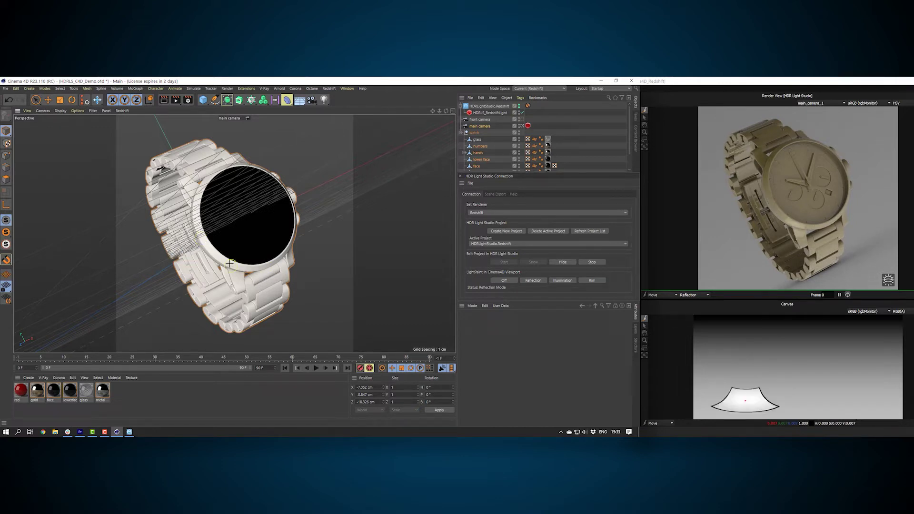
pyautogui.click(202, 235)
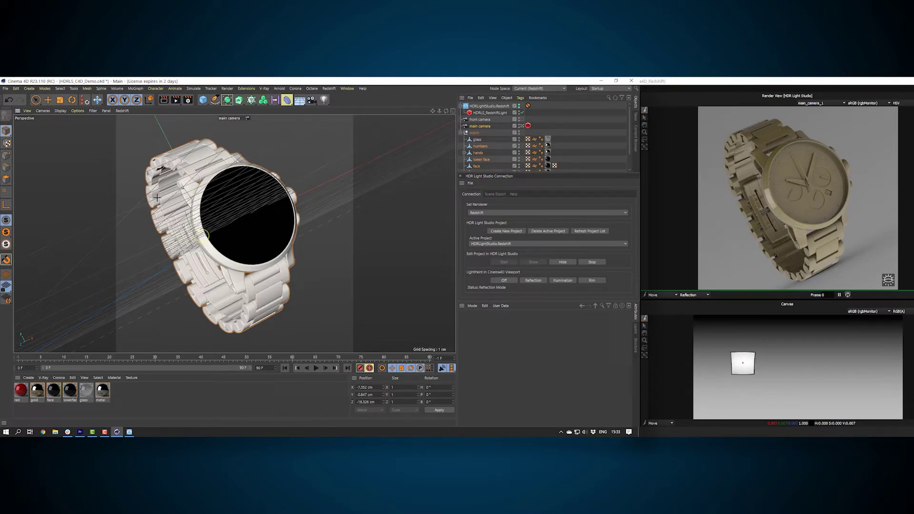
# - Start the Redshift IPR in the viewport and LightPaint the softbox's reflection on the watch case and strap
pyautogui.click(121, 111)
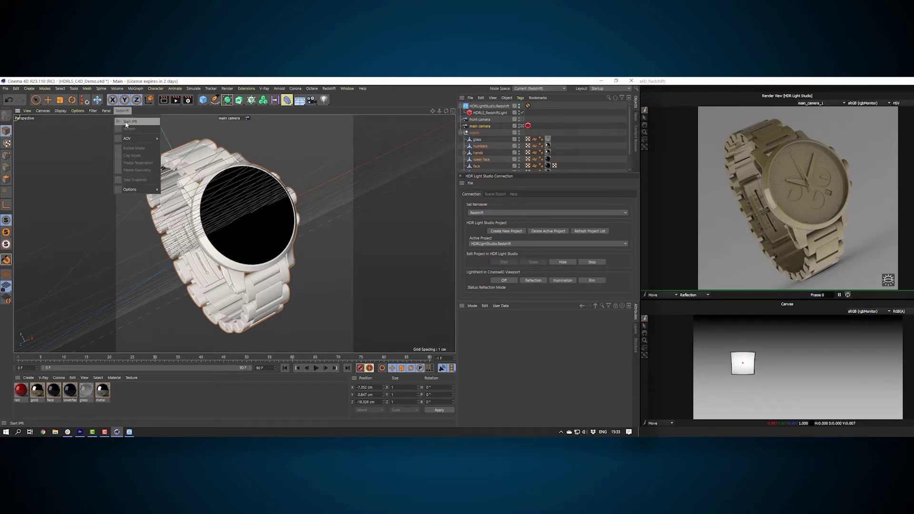
pyautogui.click(126, 123)
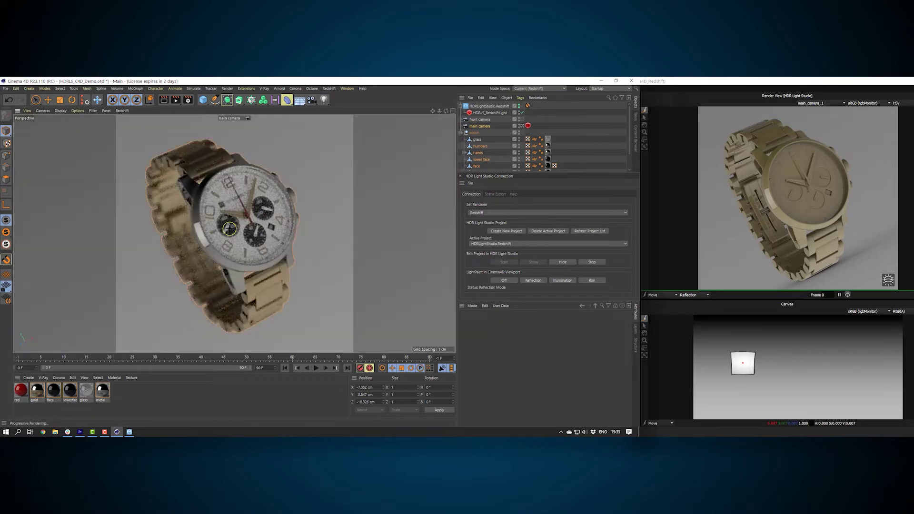
pyautogui.click(227, 265)
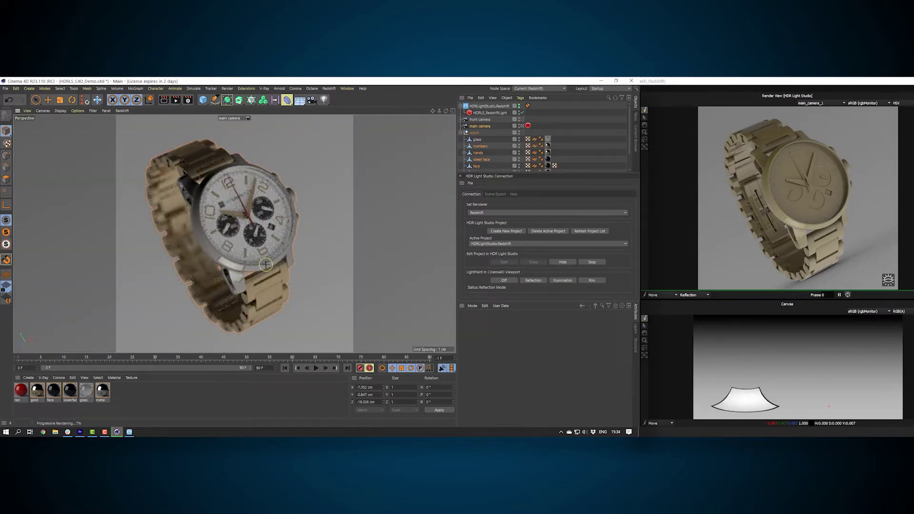
pyautogui.click(196, 156)
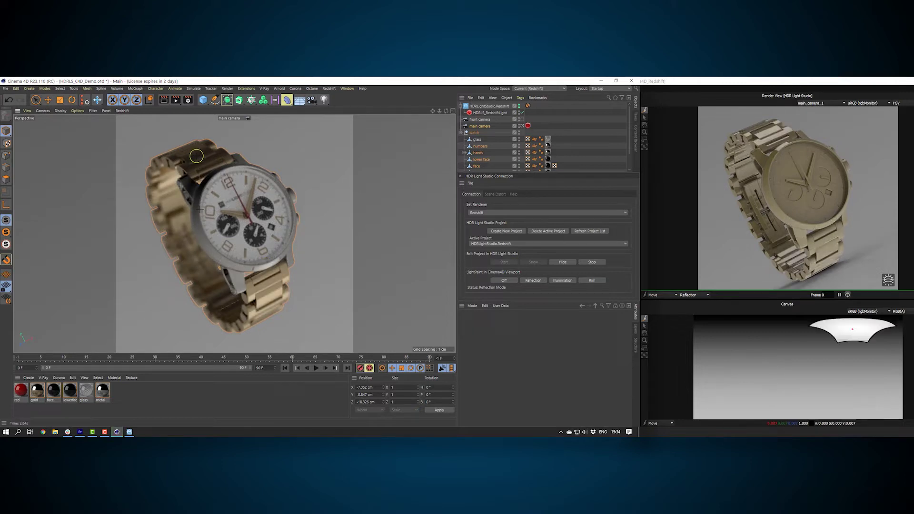
pyautogui.click(202, 235)
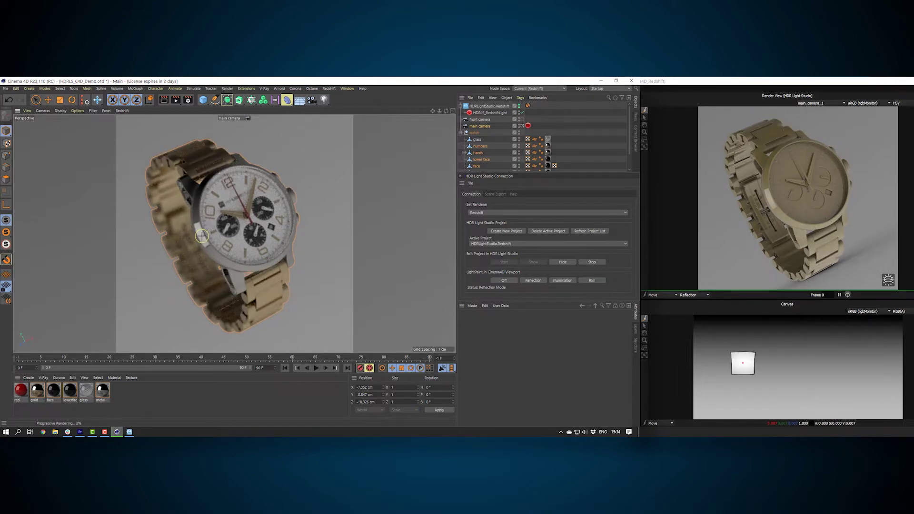
pyautogui.click(266, 295)
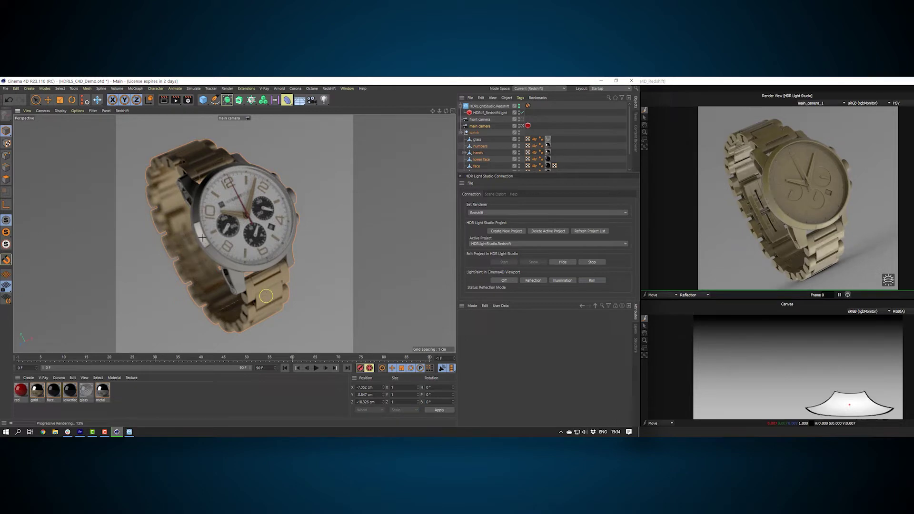
# - LightPaint the softbox onto the watch case's left edge, and the enlarged Box Grad Light onto the lower strap links
pyautogui.click(200, 236)
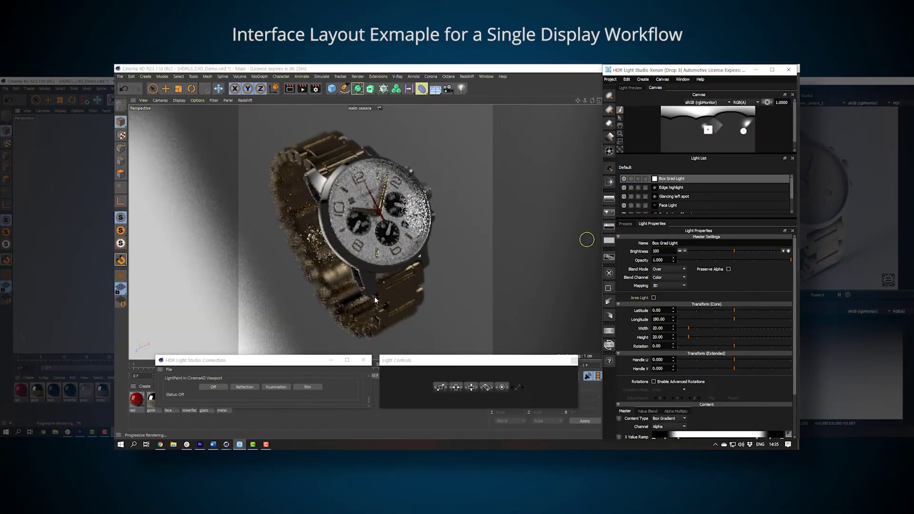
pyautogui.click(597, 315)
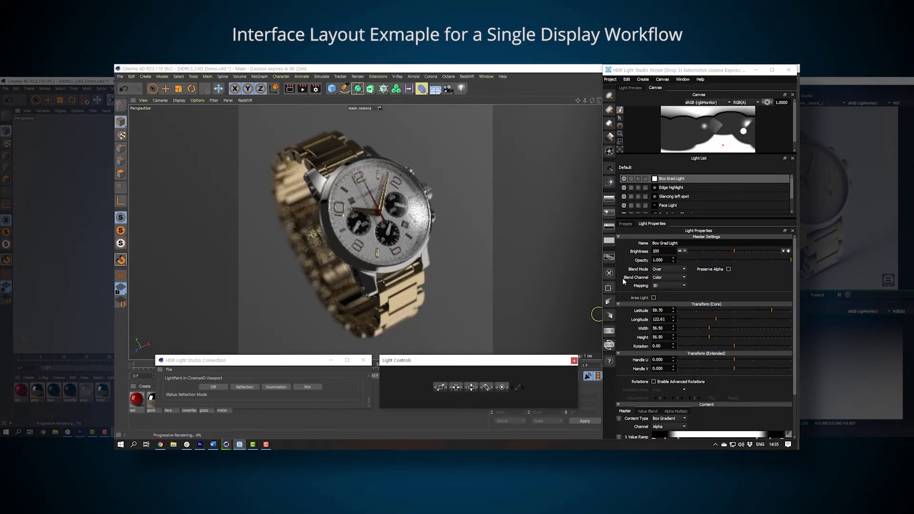
# - Add a Perfect Softbox 70x70 light, LightPaint it on the watch case's left edge and adjust its size and brightness
pyautogui.click(626, 224)
pyautogui.click(728, 316)
pyautogui.click(335, 239)
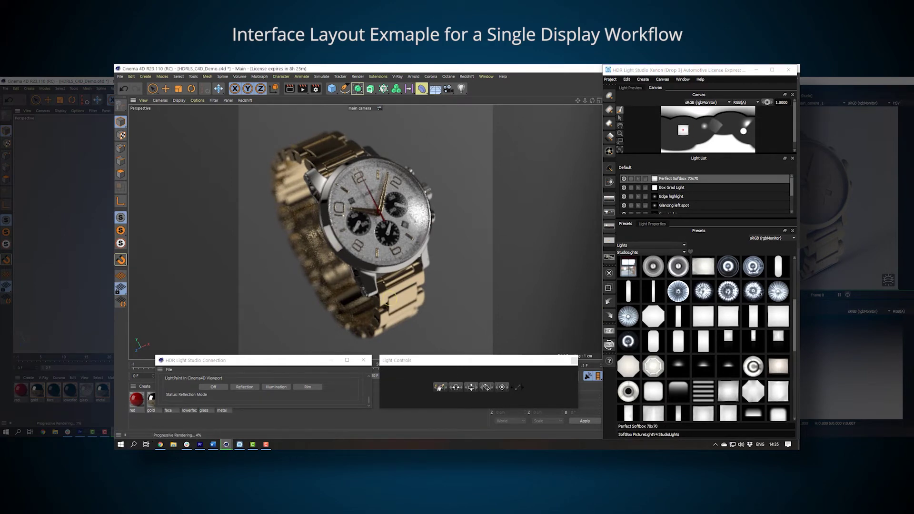
pyautogui.click(652, 224)
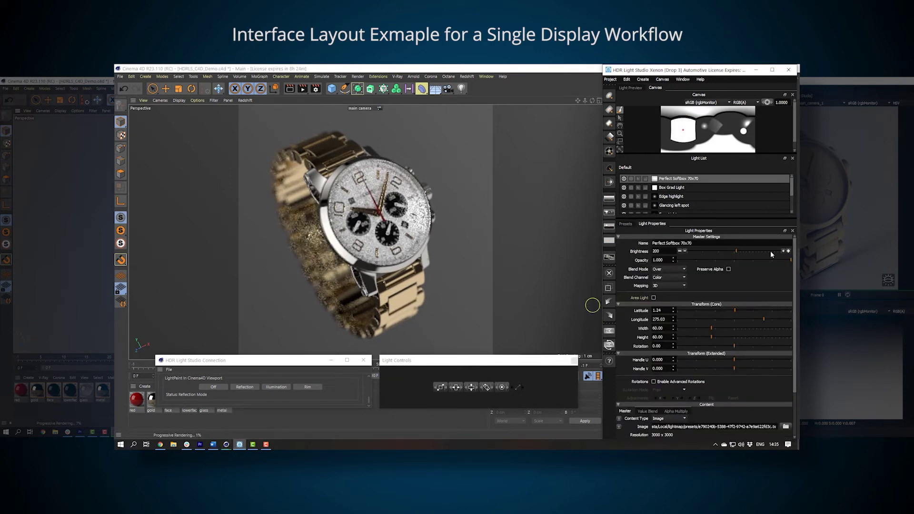
pyautogui.moveTo(772, 255); pyautogui.dragTo(697, 267)
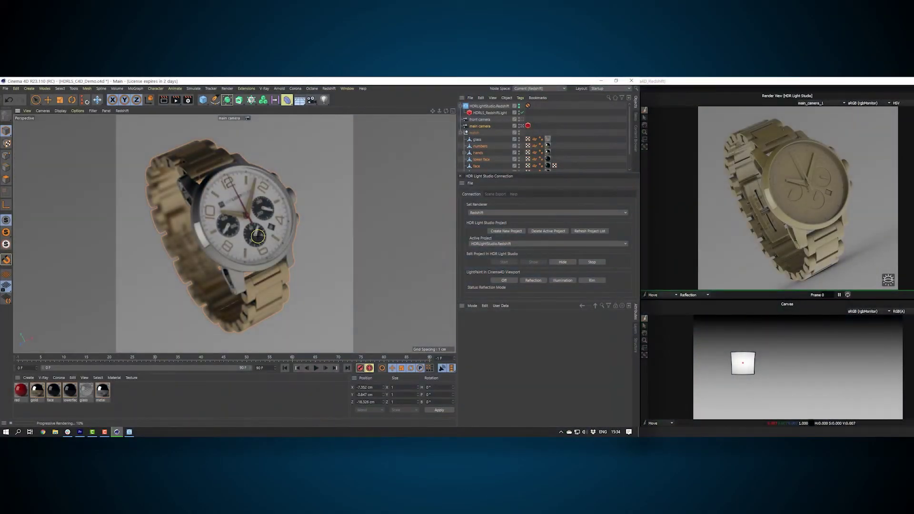
# - Stop the Redshift IPR in the Cinema 4D viewport
pyautogui.click(318, 252)
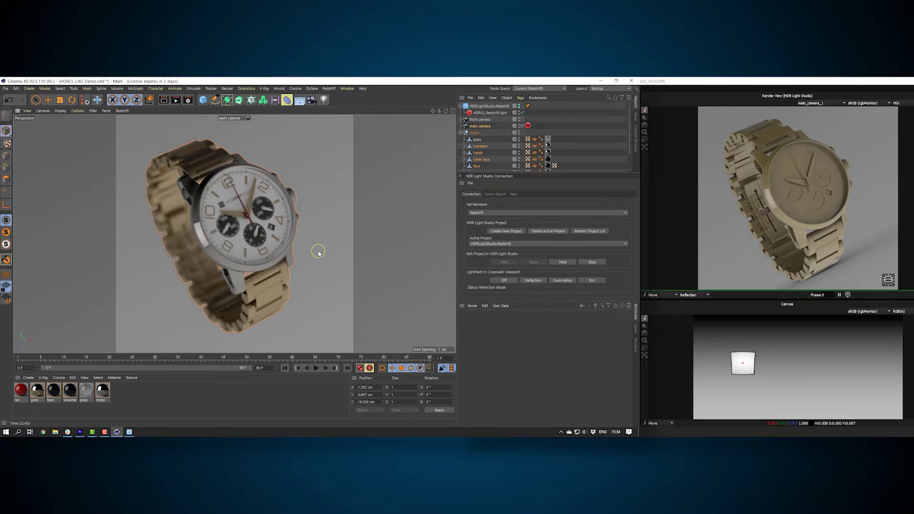
pyautogui.click(121, 110)
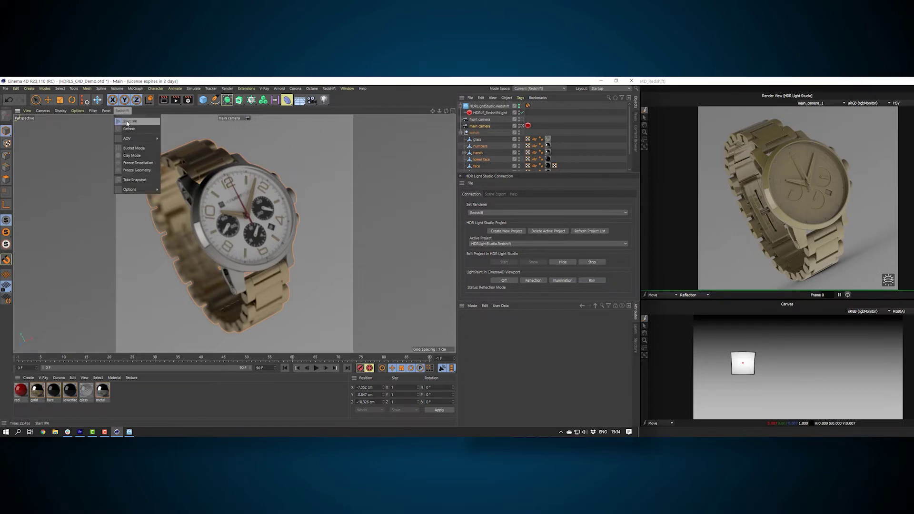
pyautogui.click(127, 123)
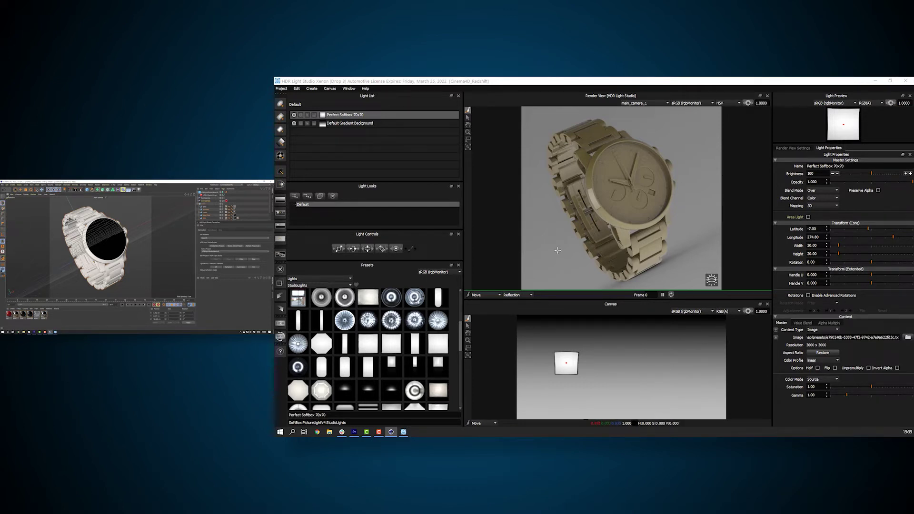
# - Turn the Perfect Softbox 70x70 into an area light and set its Smart Dolly to 1.63
pyautogui.click(334, 115)
pyautogui.click(808, 217)
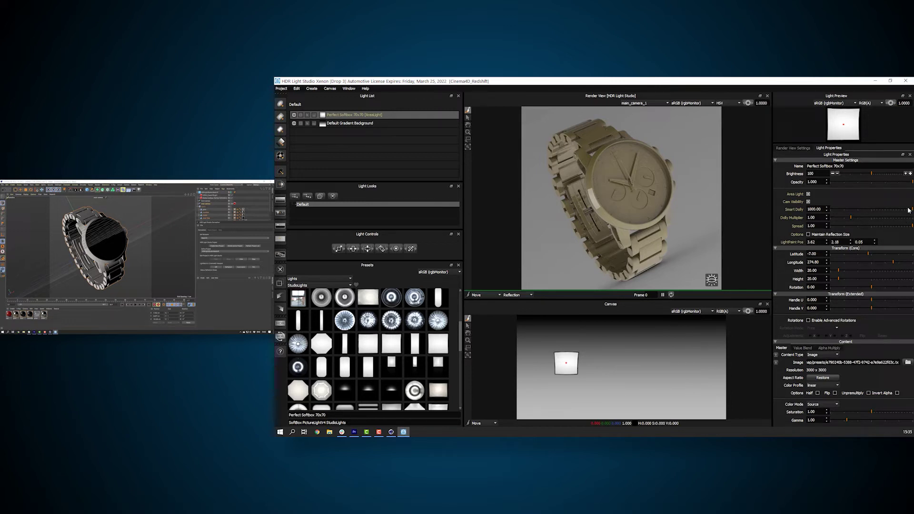
pyautogui.moveTo(907, 209); pyautogui.dragTo(832, 210)
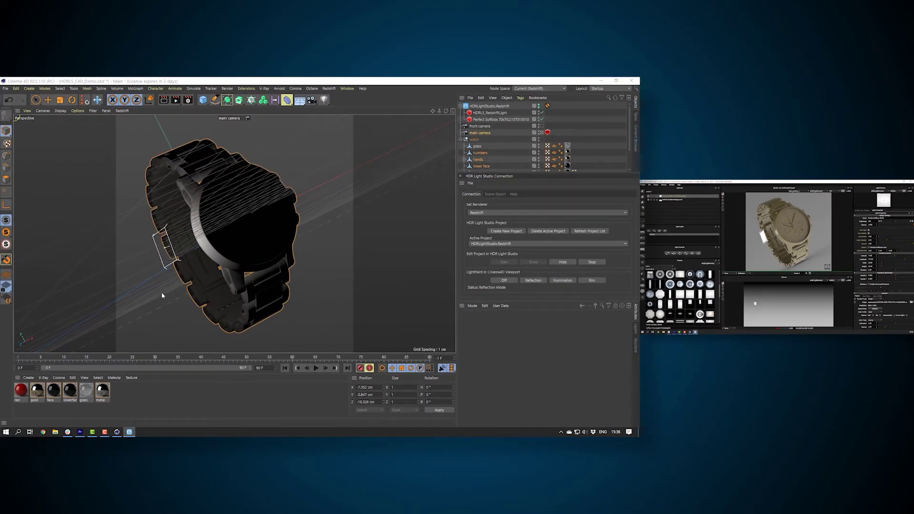
# - Switch to Cinema 4D, select the Perfect Softbox area light object and start the Redshift IPR in the viewport
pyautogui.click(161, 294)
pyautogui.click(525, 121)
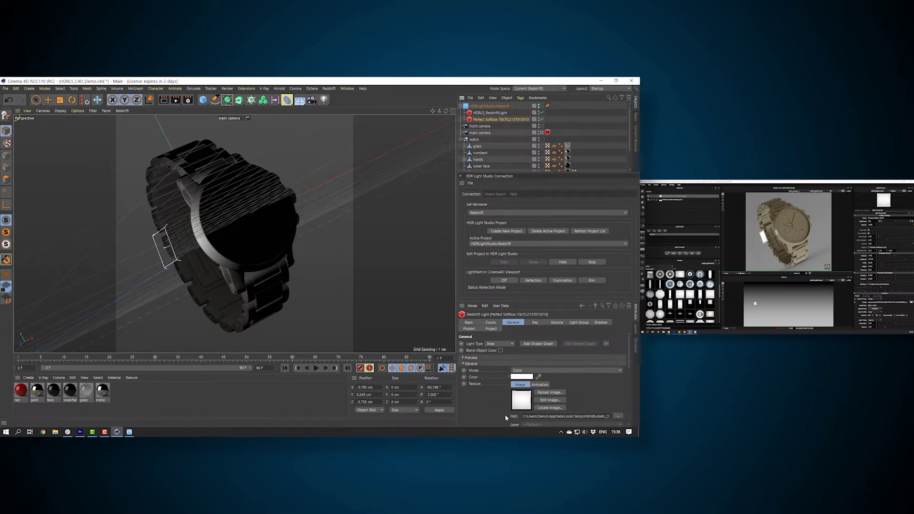
pyautogui.click(122, 110)
pyautogui.click(127, 122)
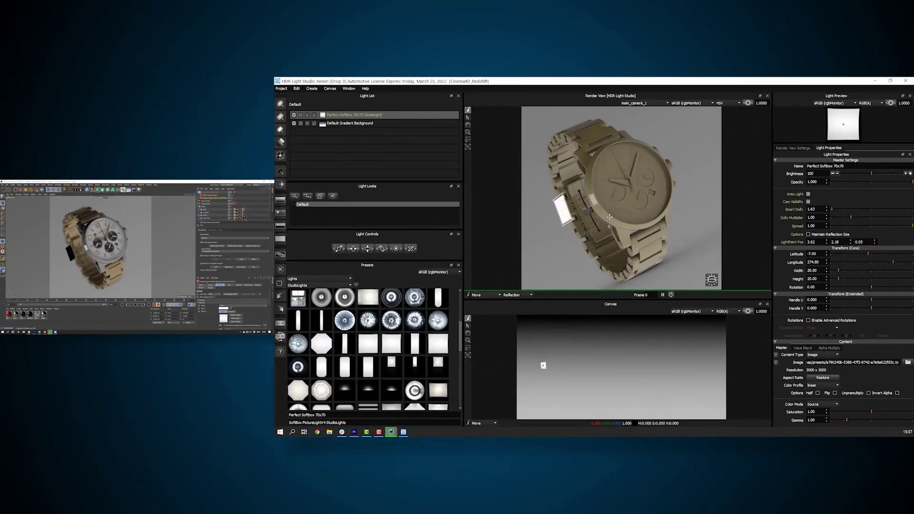
# - LightPaint the area light along the watch case's left edge in the HDR Light Studio render view and the Cinema 4D viewport
pyautogui.click(590, 184)
pyautogui.click(589, 186)
pyautogui.moveTo(589, 186); pyautogui.dragTo(612, 220)
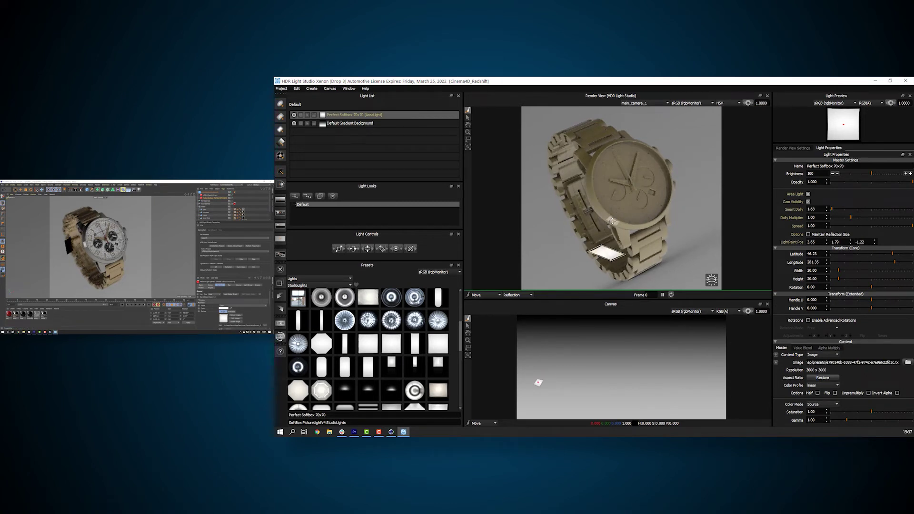
pyautogui.click(593, 199)
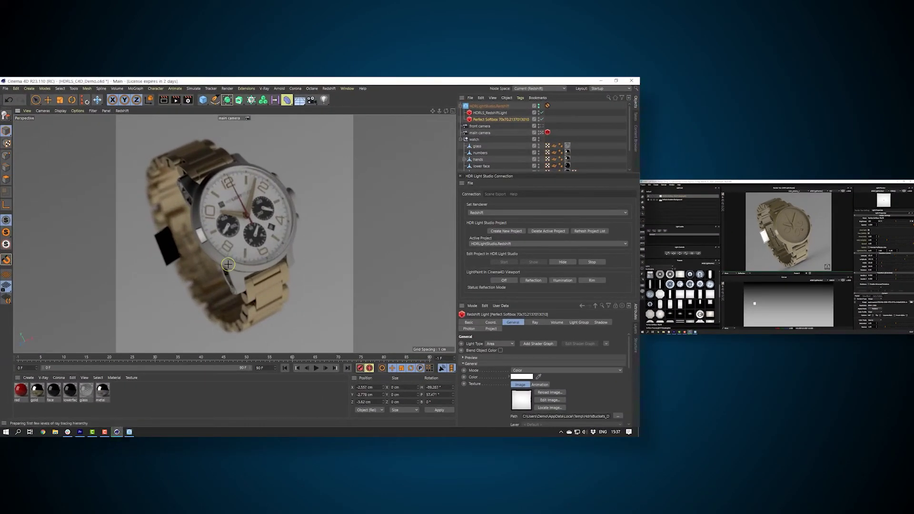
pyautogui.click(228, 265)
pyautogui.click(202, 238)
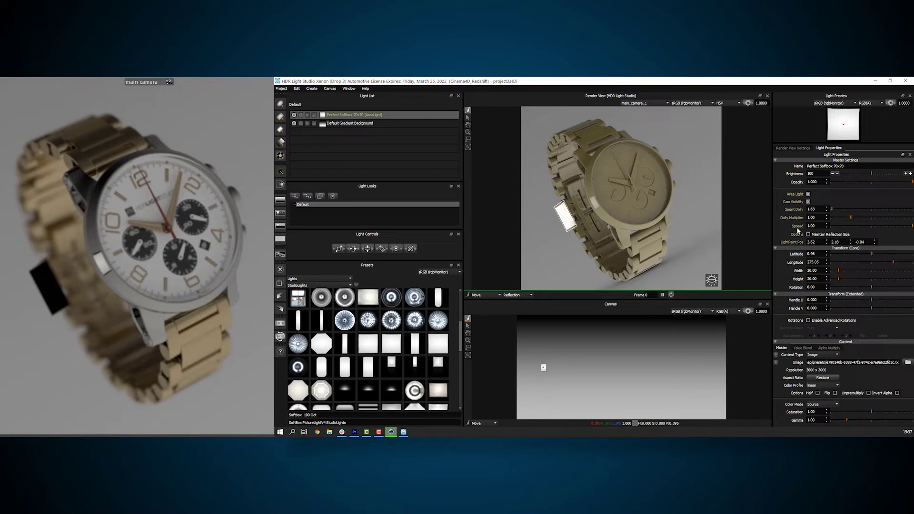
# - LightPaint the area light onto the dial's upper right and make it a Bulb light with camera visibility off
pyautogui.click(639, 168)
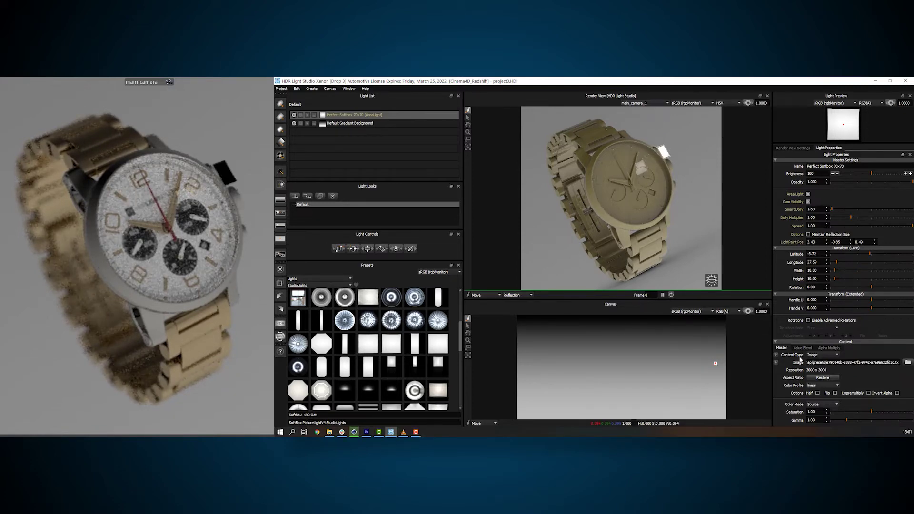
pyautogui.click(820, 355)
pyautogui.click(816, 364)
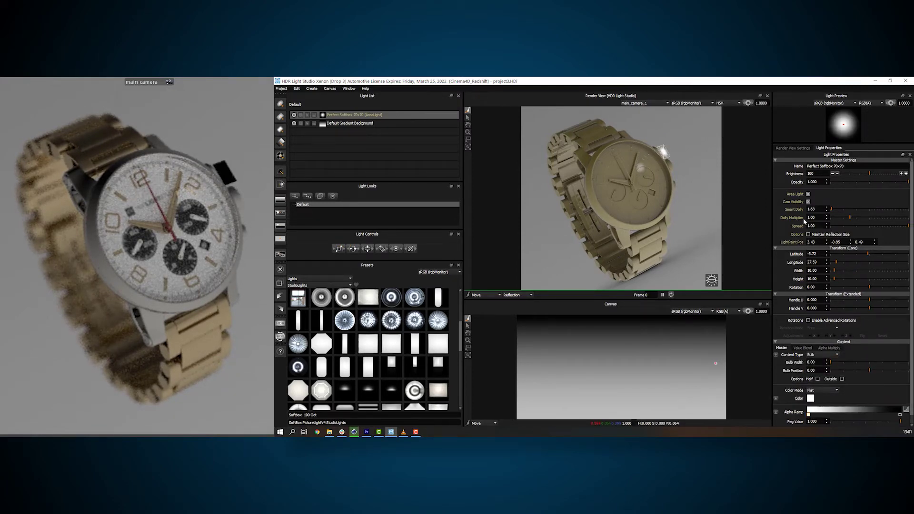
pyautogui.click(808, 201)
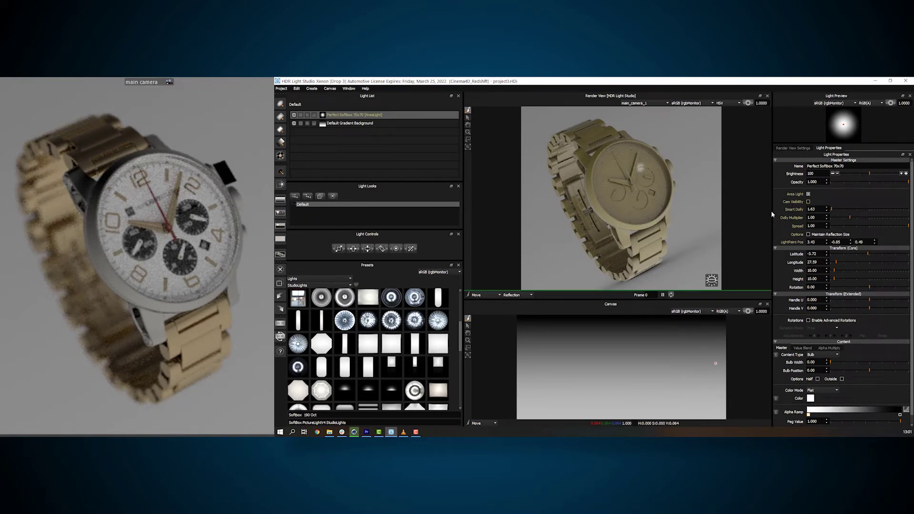
# - Solo the bulb area light and raise its brightness to 1600
pyautogui.click(301, 115)
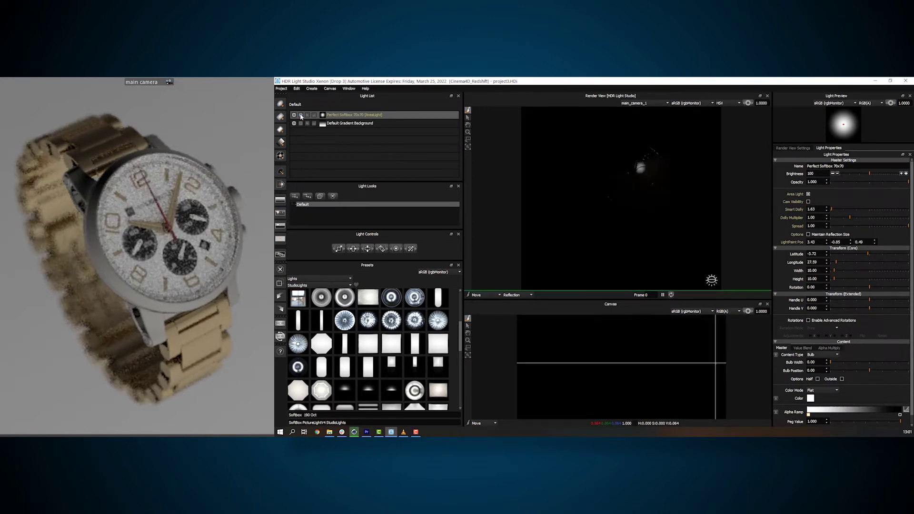
pyautogui.click(906, 174)
pyautogui.click(906, 174)
pyautogui.click(906, 174)
pyautogui.click(906, 173)
# - Set the bulb area light's Smart Dolly to 3.00 and lower its Spread to 0.01
pyautogui.click(833, 210)
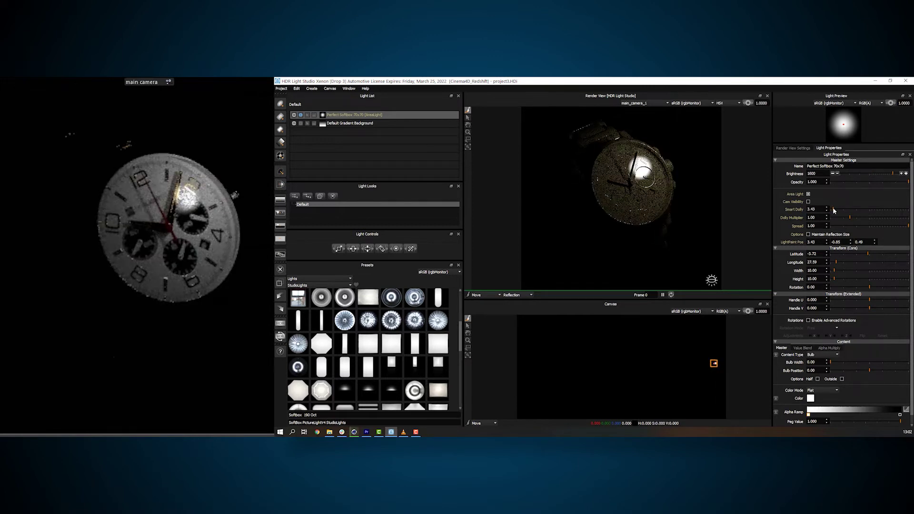
pyautogui.click(833, 210)
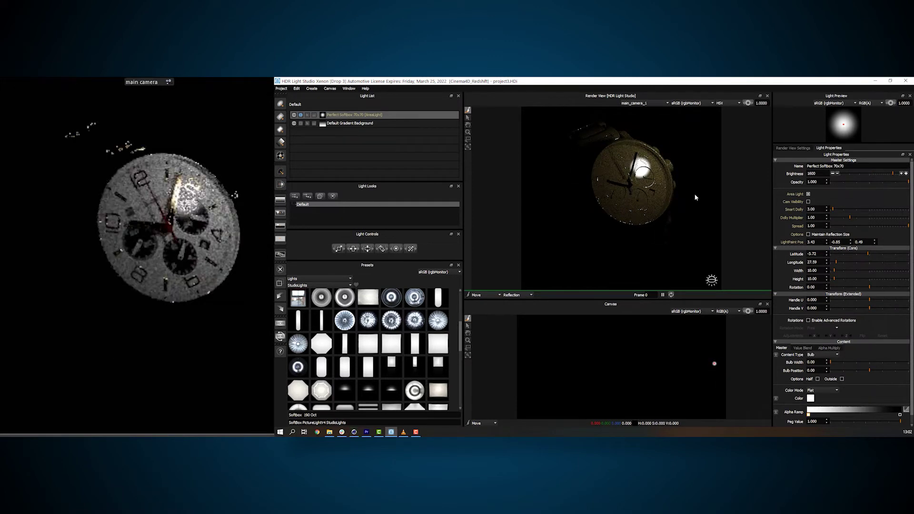
pyautogui.click(251, 203)
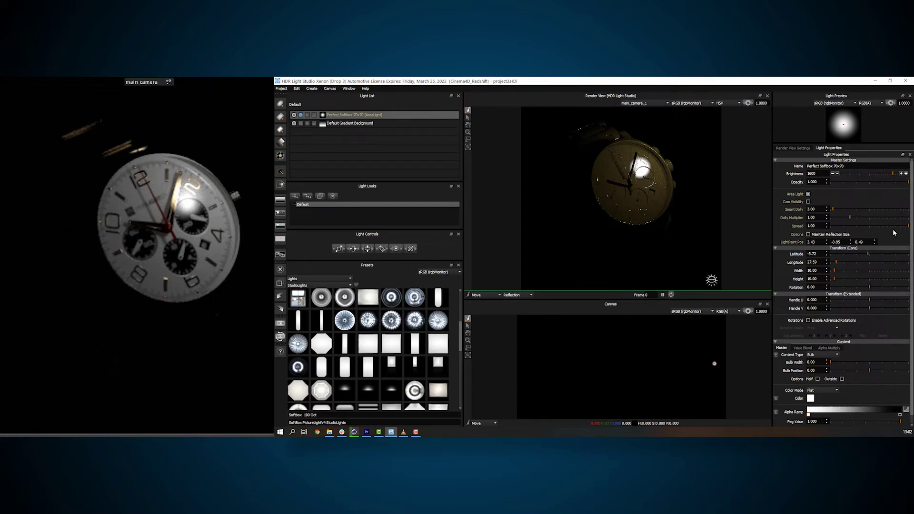
pyautogui.moveTo(908, 225); pyautogui.dragTo(826, 228)
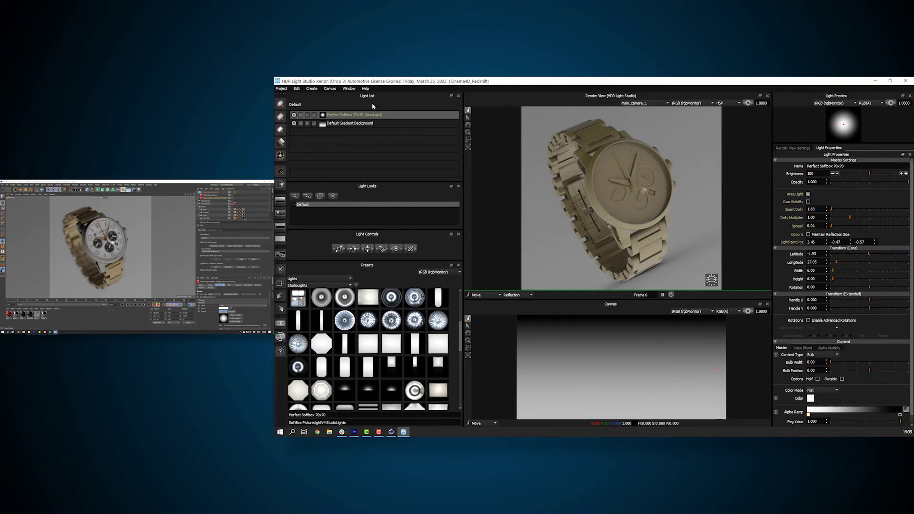
# - Load the default Cinema4D window layout in HDR Light Studio
pyautogui.click(349, 89)
pyautogui.moveTo(400, 210)
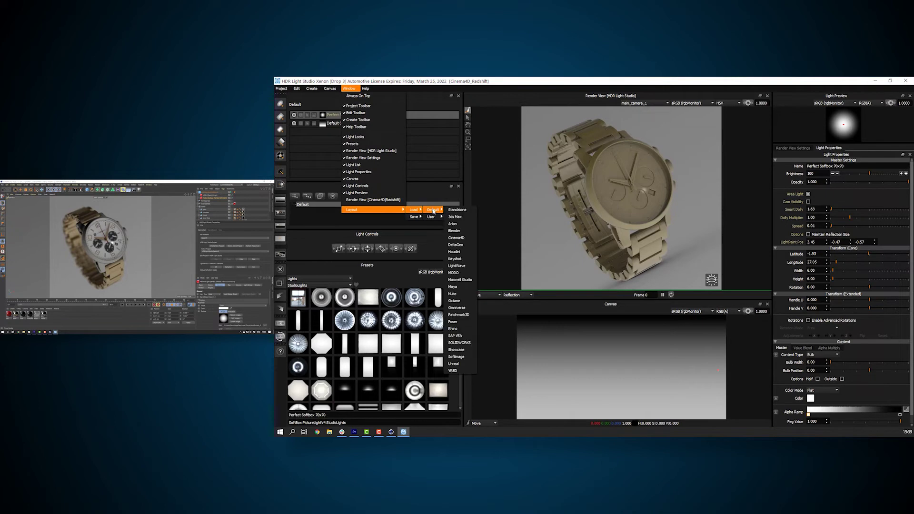
pyautogui.click(456, 238)
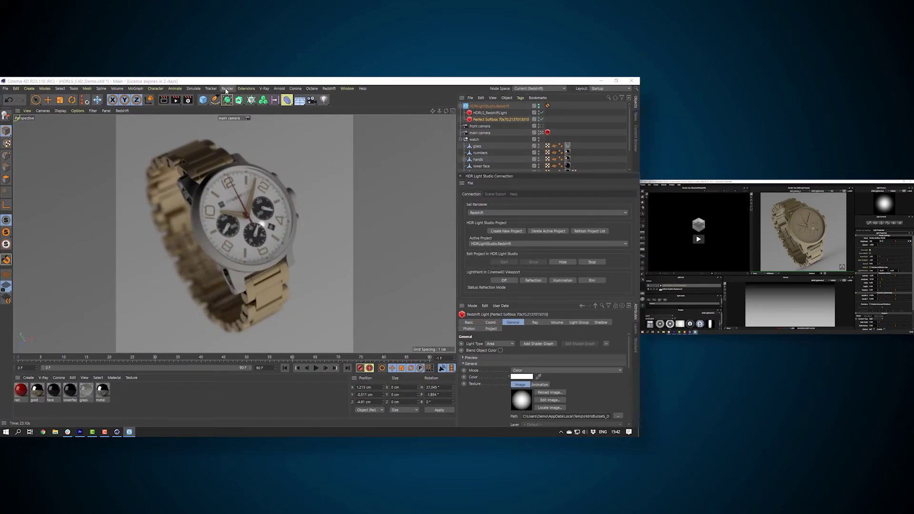
# - Check the selected renderer in Cinema 4D's Render Settings and stop the Redshift IPR in the viewport
pyautogui.click(227, 88)
pyautogui.click(255, 191)
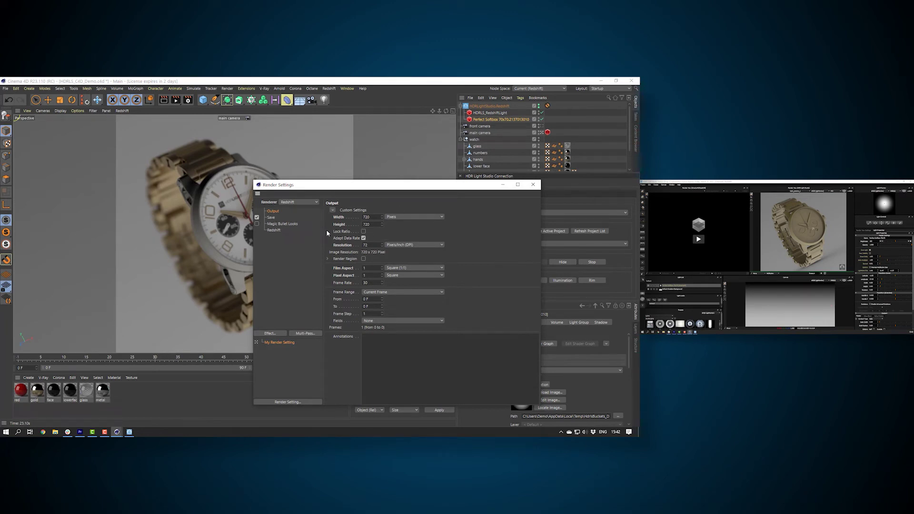
pyautogui.click(533, 184)
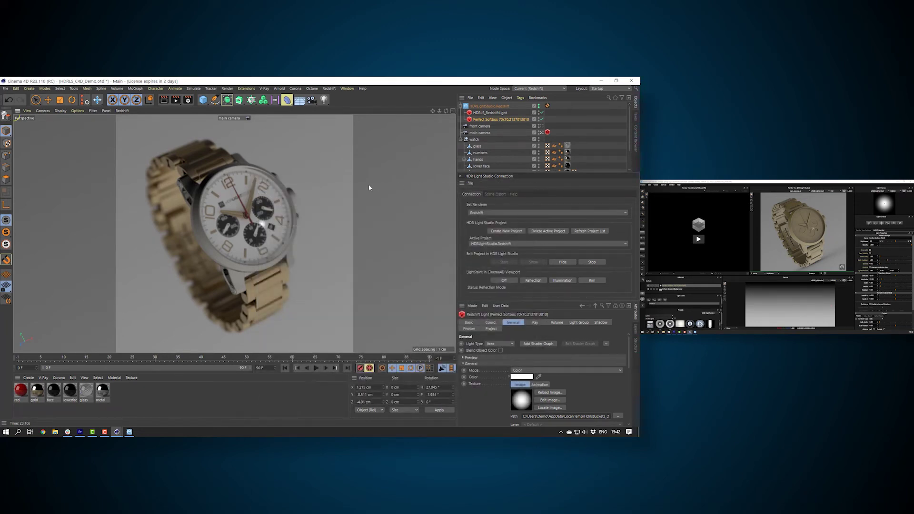
pyautogui.click(122, 111)
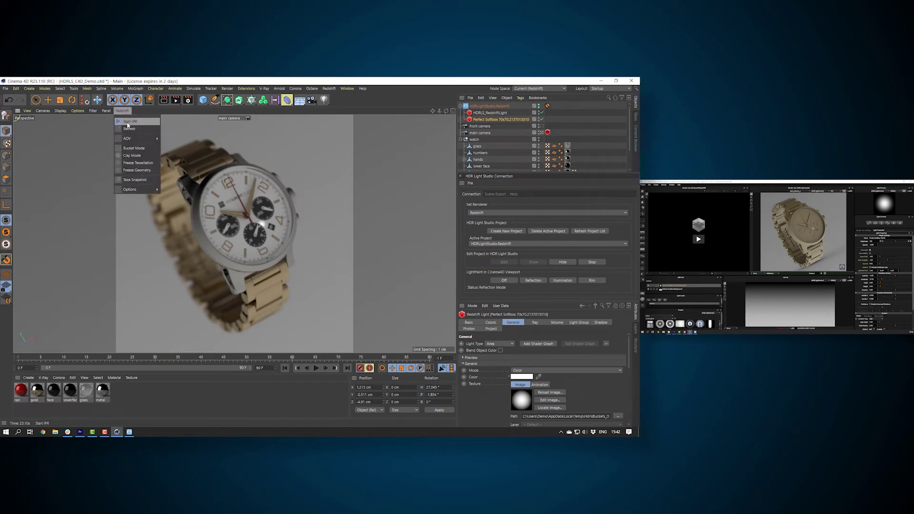
pyautogui.click(128, 125)
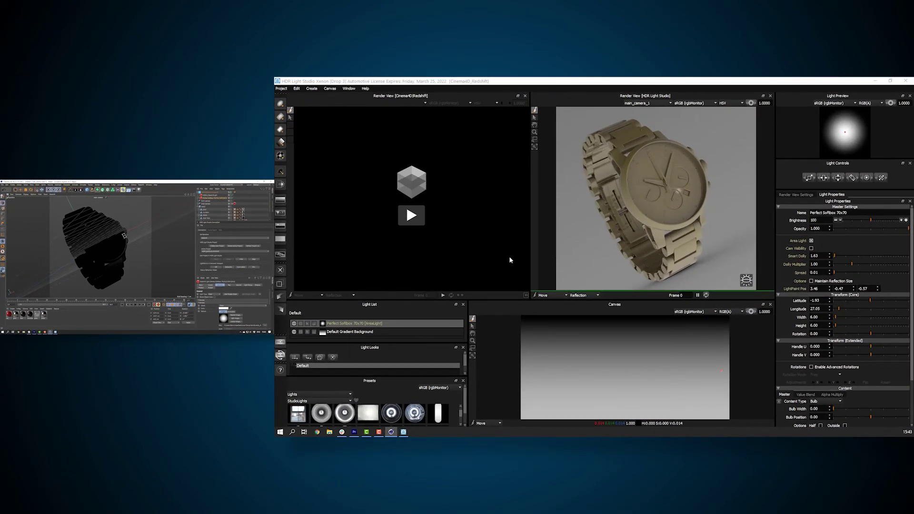
# - Start the Cinema4D Redshift render view in HDR Light Studio, move the Redshift RenderView window aside, and start the Arnold render view example
pyautogui.click(413, 217)
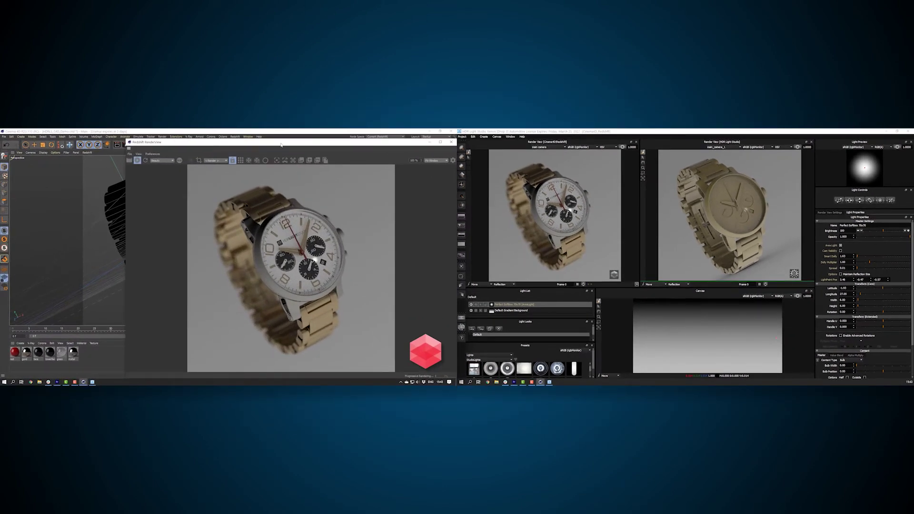
pyautogui.moveTo(281, 145); pyautogui.dragTo(181, 140)
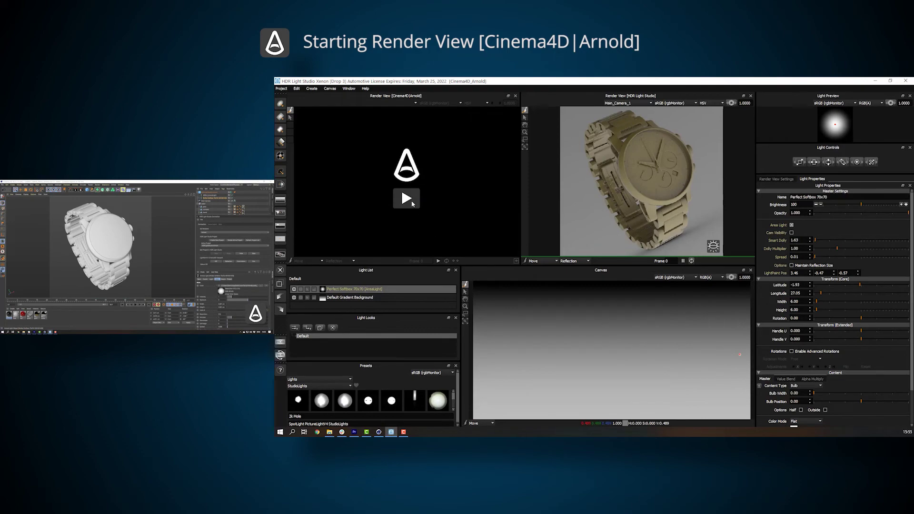
pyautogui.click(410, 201)
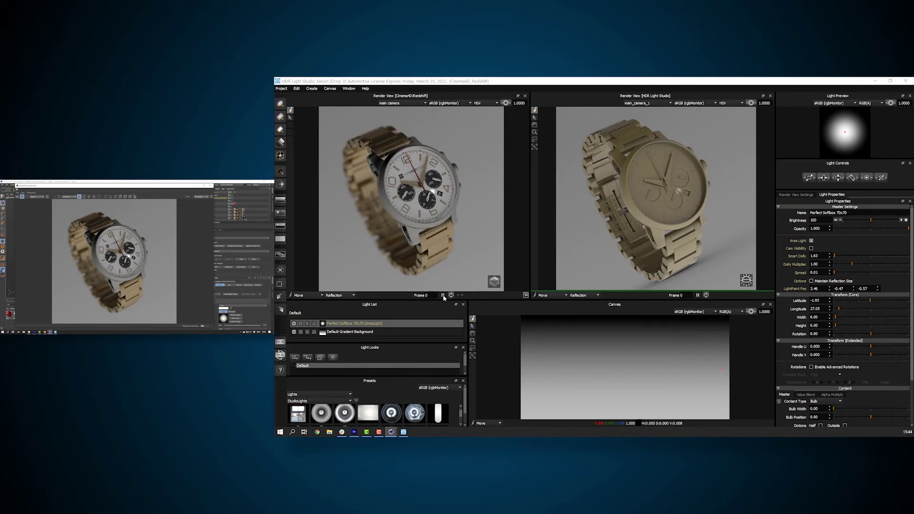
# - Add another Perfect Softbox 70x70 on the case's left edge in the Redshift render view and LightPaint it along that edge
pyautogui.scroll(-3, 461, 409)
pyautogui.moveTo(392, 408); pyautogui.dragTo(386, 205)
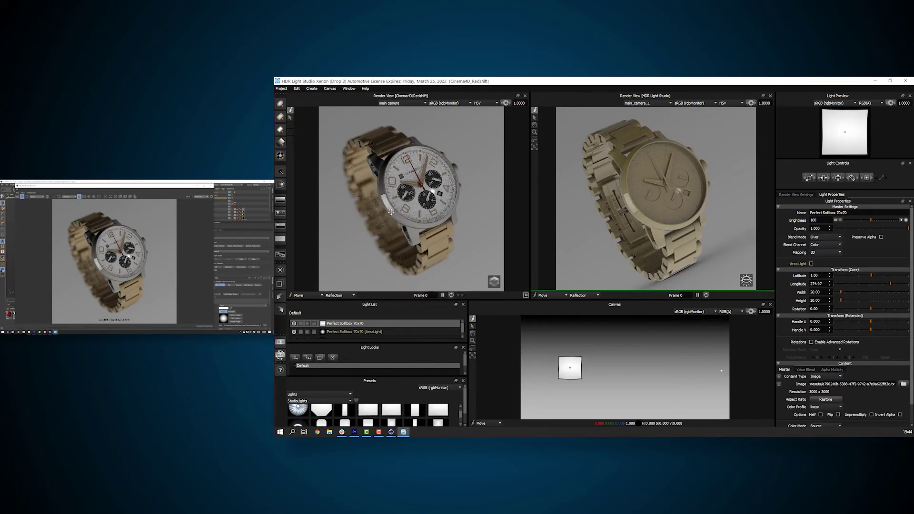
pyautogui.click(381, 180)
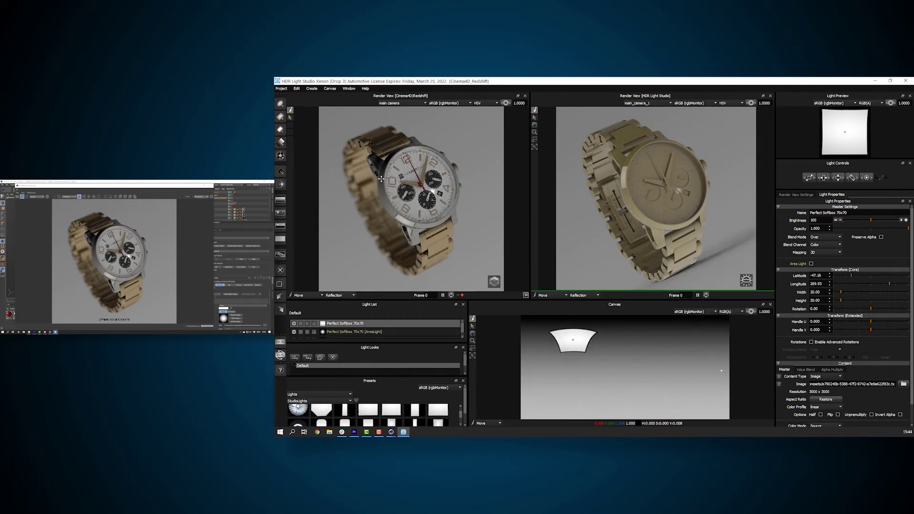
pyautogui.click(389, 206)
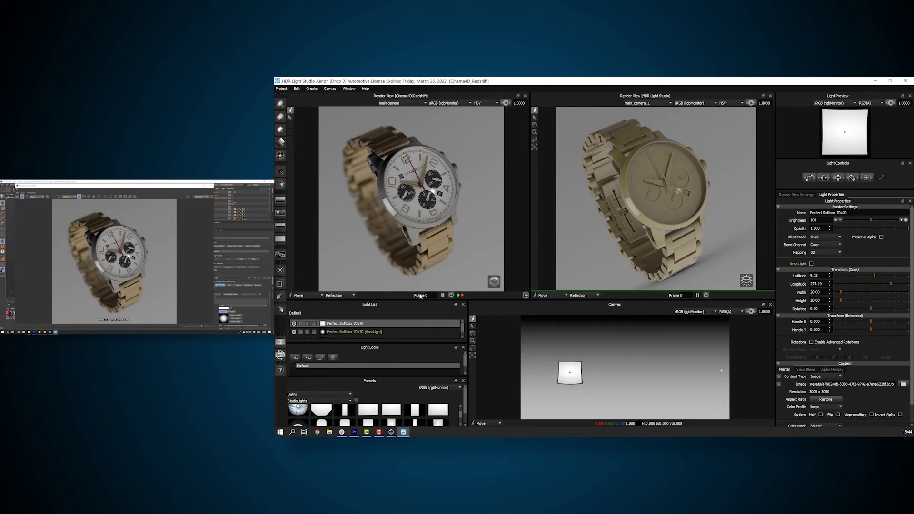
# - Pause and resume the Cinema4D Redshift render view while repositioning the Perfect Softbox 70x70 with LightPaint in the HDR Light Studio render view
pyautogui.click(443, 296)
pyautogui.click(684, 227)
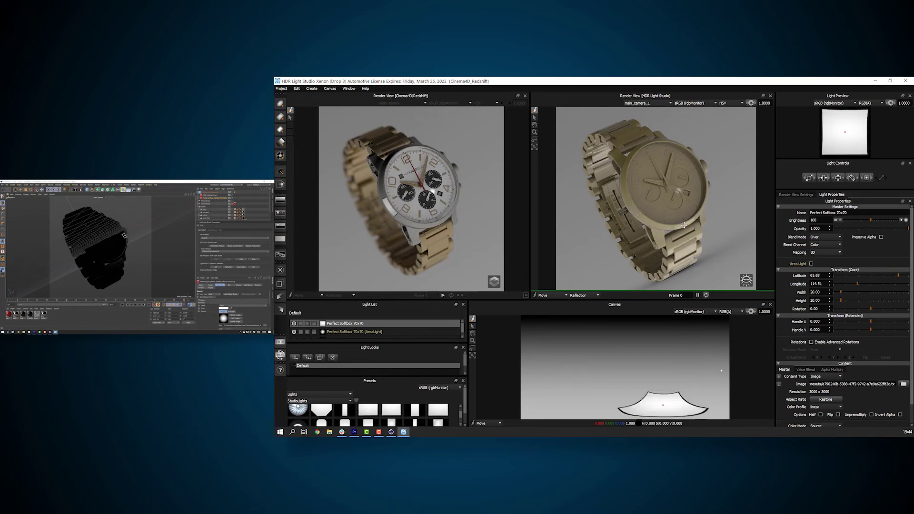
pyautogui.click(443, 296)
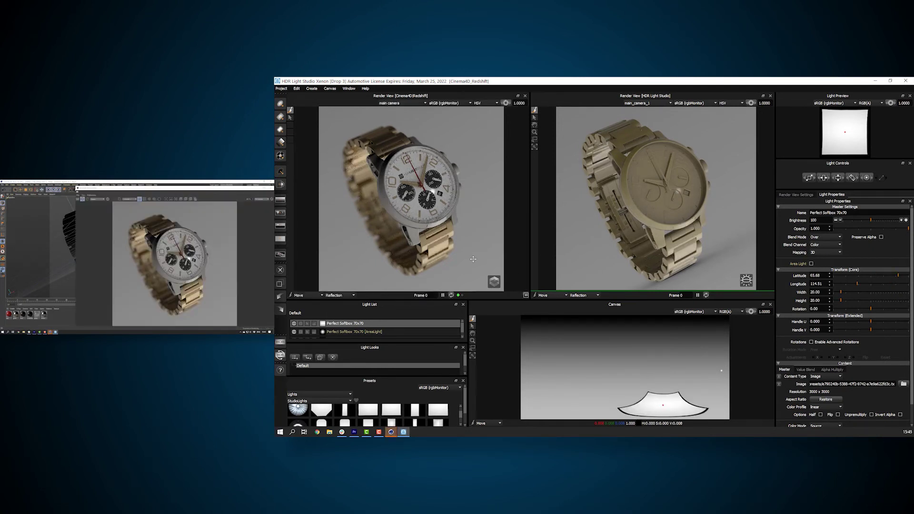
pyautogui.click(443, 297)
pyautogui.click(443, 296)
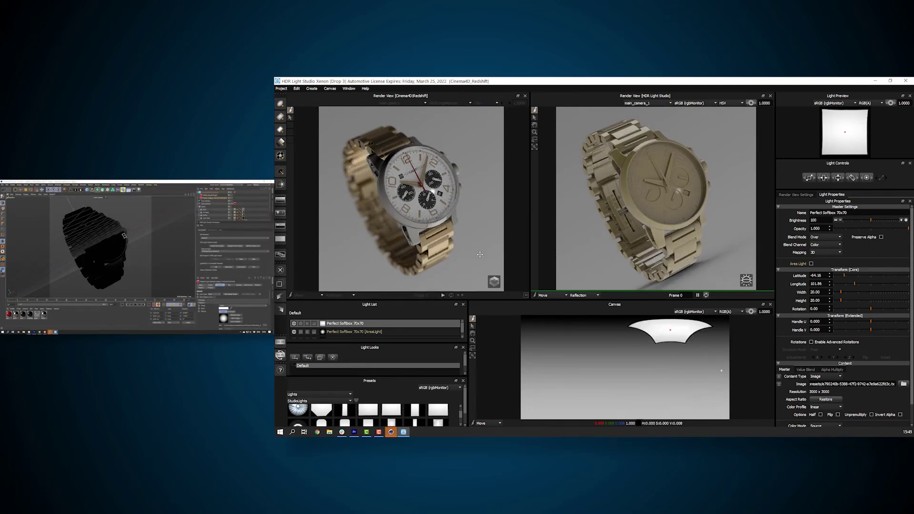
pyautogui.click(443, 296)
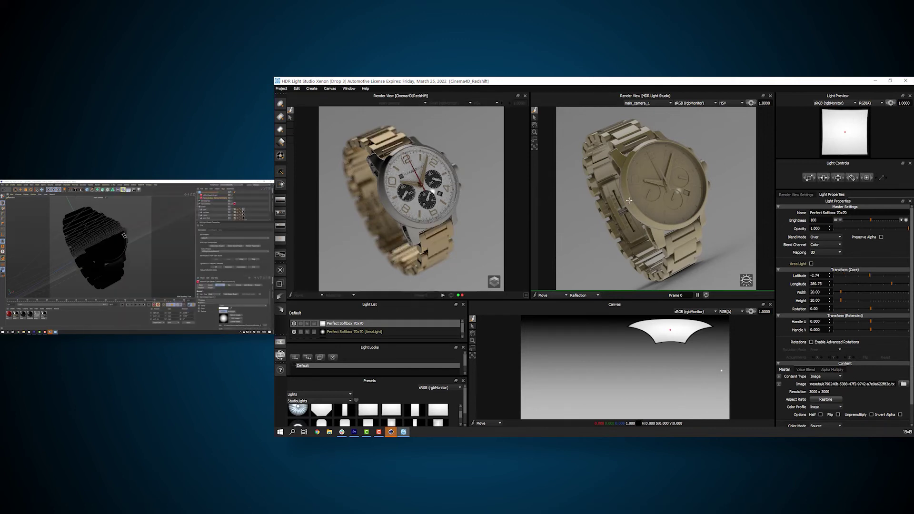
pyautogui.click(443, 296)
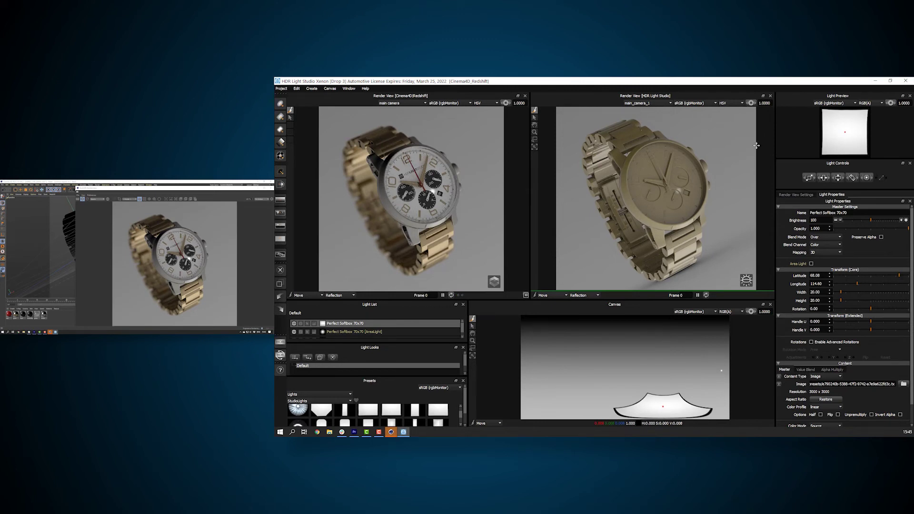
# - Close the HDR Light Studio render view and rearrange the Light List, Light Looks and Presets into a tall column beside the Redshift render view
pyautogui.click(770, 96)
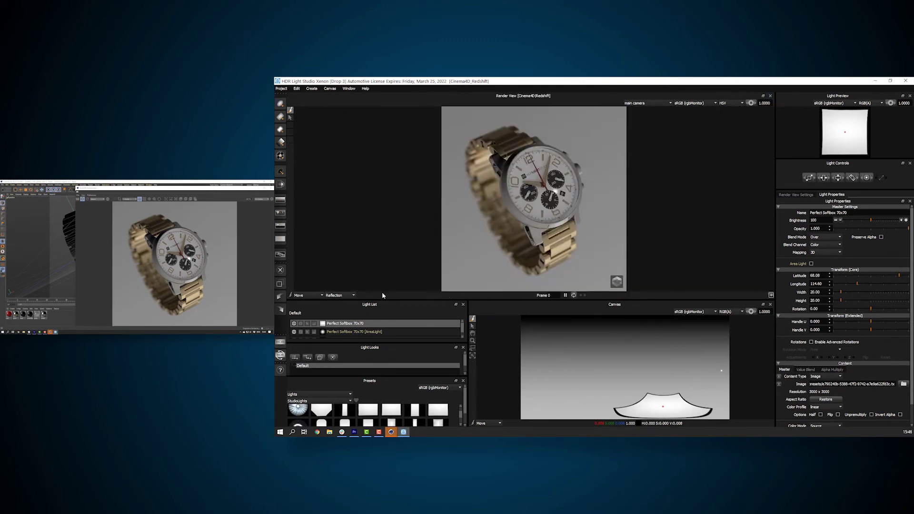
pyautogui.moveTo(374, 299); pyautogui.dragTo(352, 202)
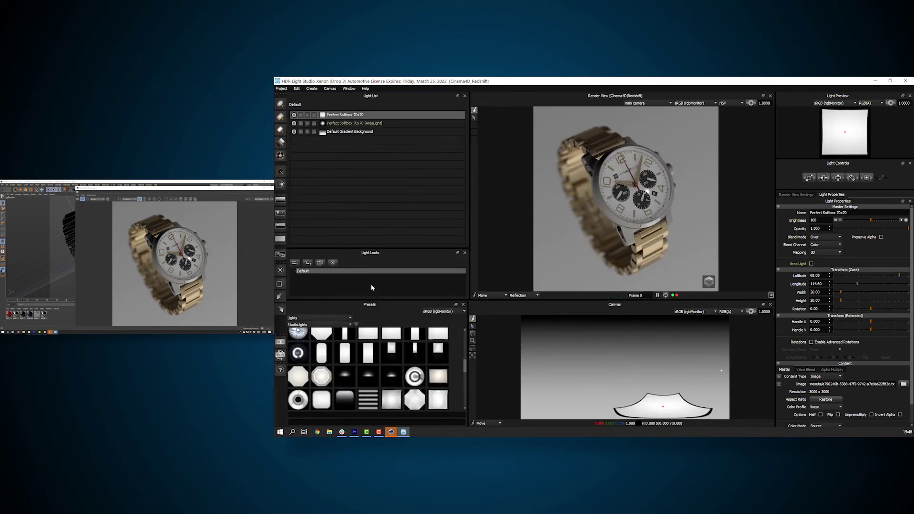
pyautogui.moveTo(371, 300); pyautogui.dragTo(372, 307)
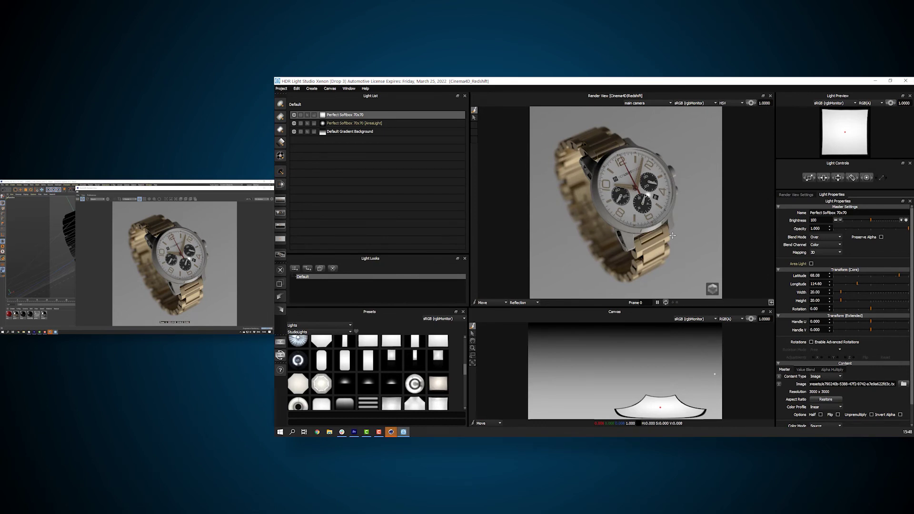
# - Set the Production Render map resolution to 3000x1500 and the area light resolution to 1500
pyautogui.click(281, 343)
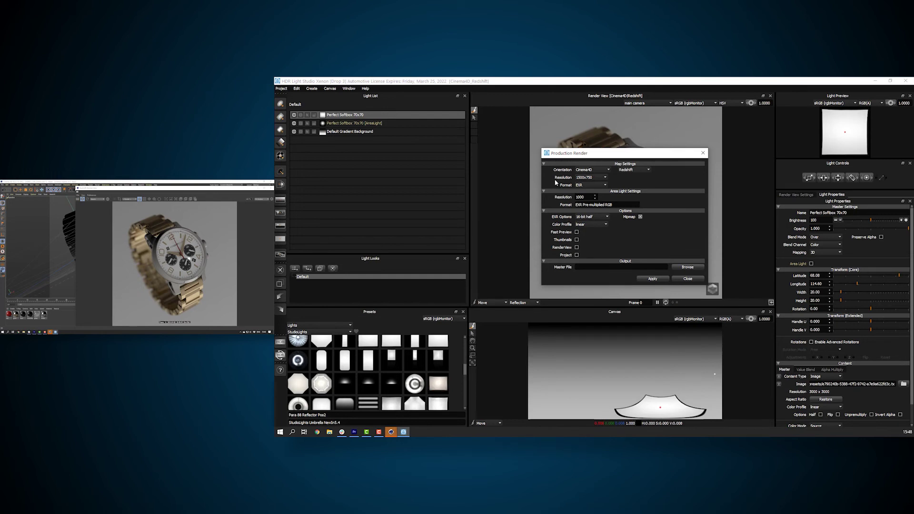
pyautogui.click(596, 178)
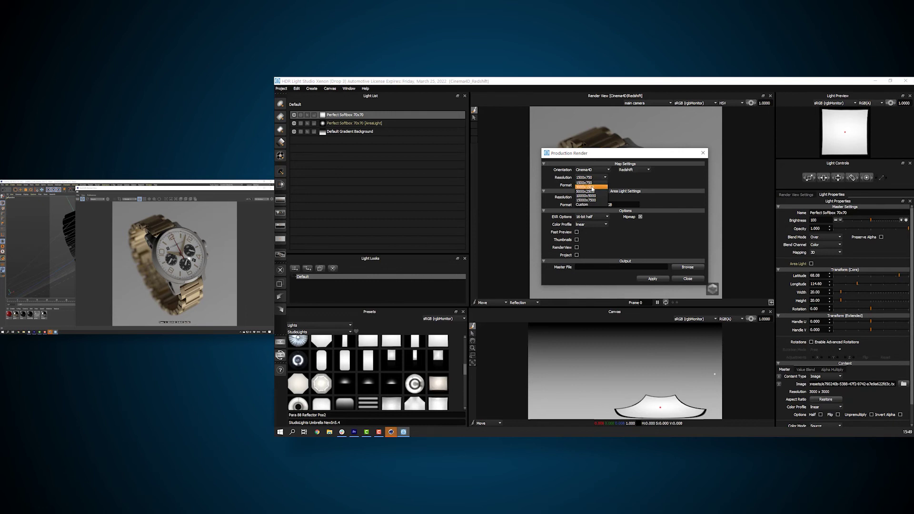
pyautogui.click(592, 187)
pyautogui.moveTo(584, 197); pyautogui.dragTo(580, 197)
pyautogui.write('500')
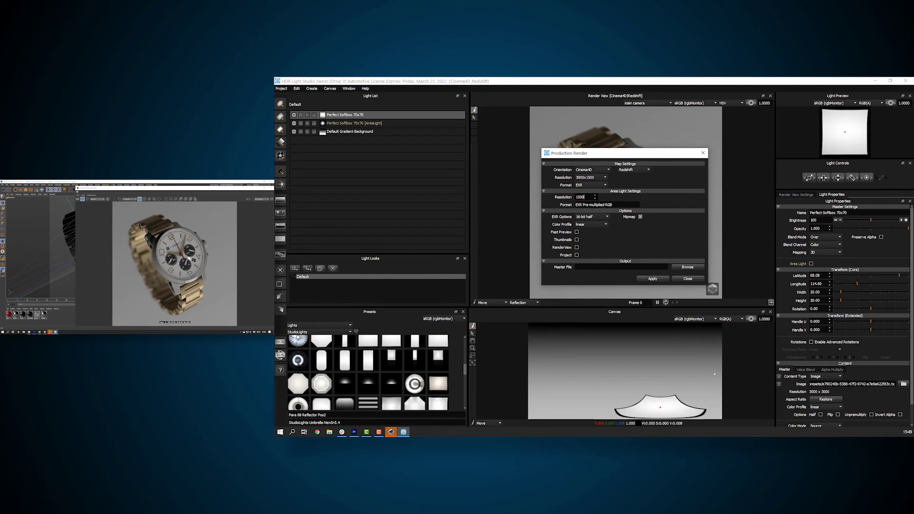
# - Set the production render's master file to Lighting_Design.exr on the Desktop and render the lighting maps
pyautogui.click(681, 267)
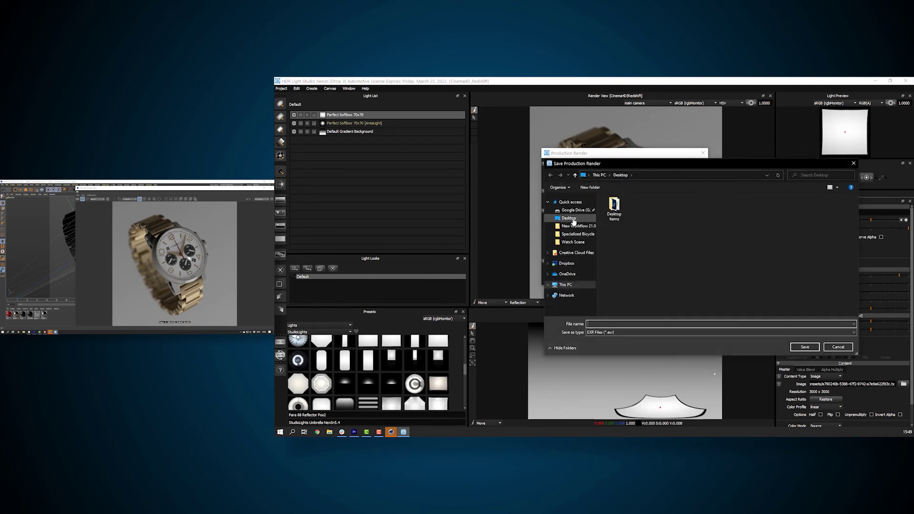
pyautogui.write('Lighting')
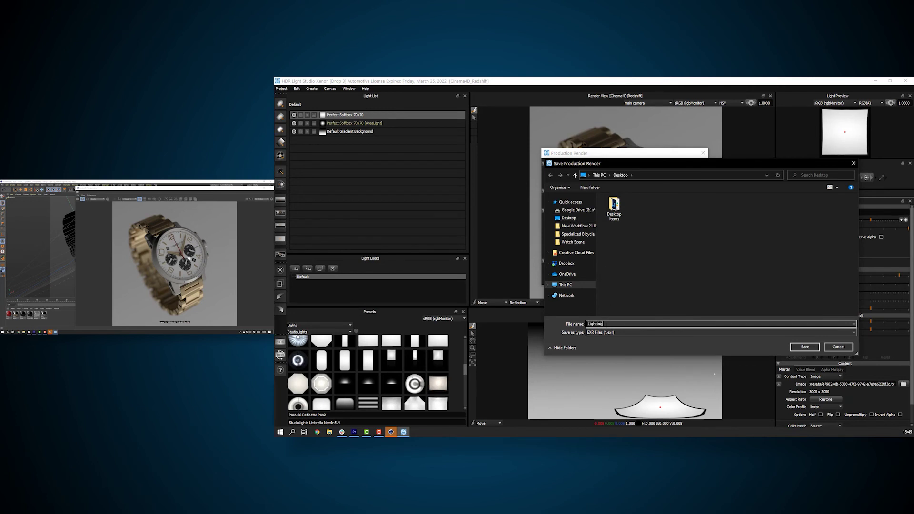
pyautogui.write('_Design')
pyautogui.click(804, 348)
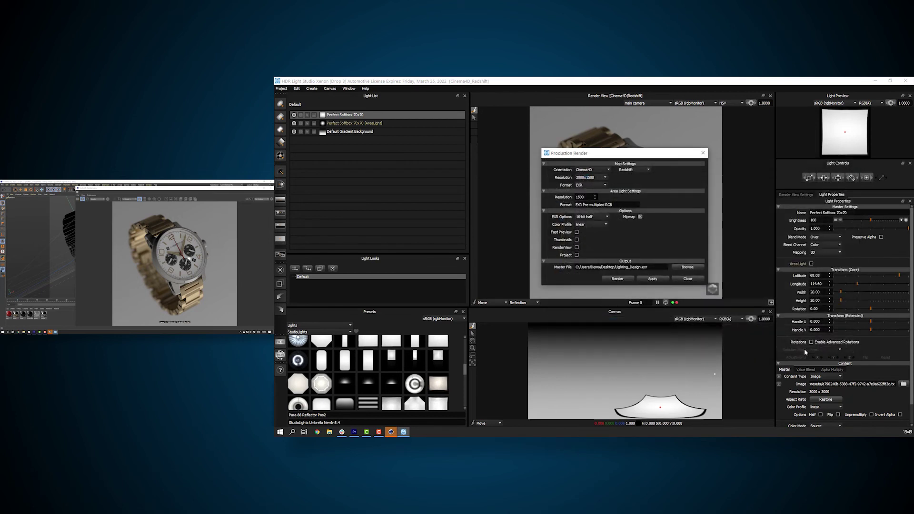
pyautogui.click(619, 279)
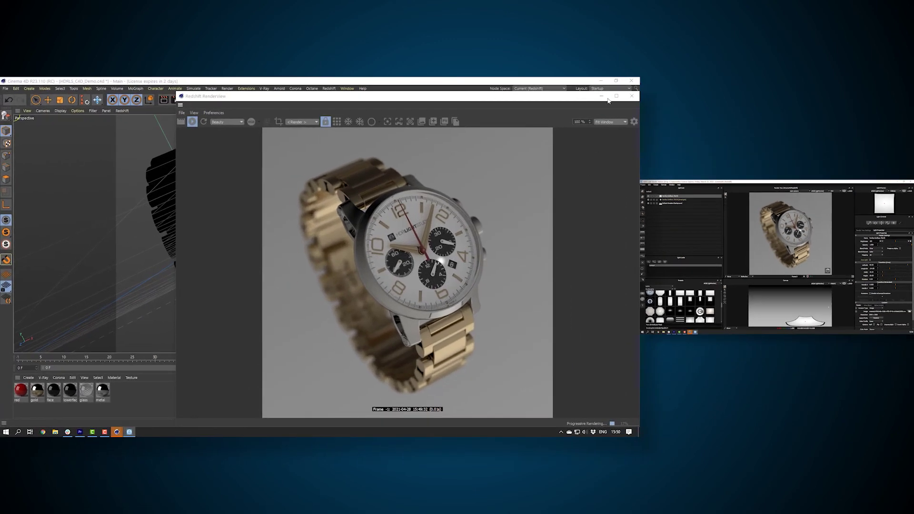
# - In Cinema 4D, inspect the map paths of HDRLS_RedshiftLight and the Perfect Softbox area light, and stop the HDR Light Studio session
pyautogui.click(601, 96)
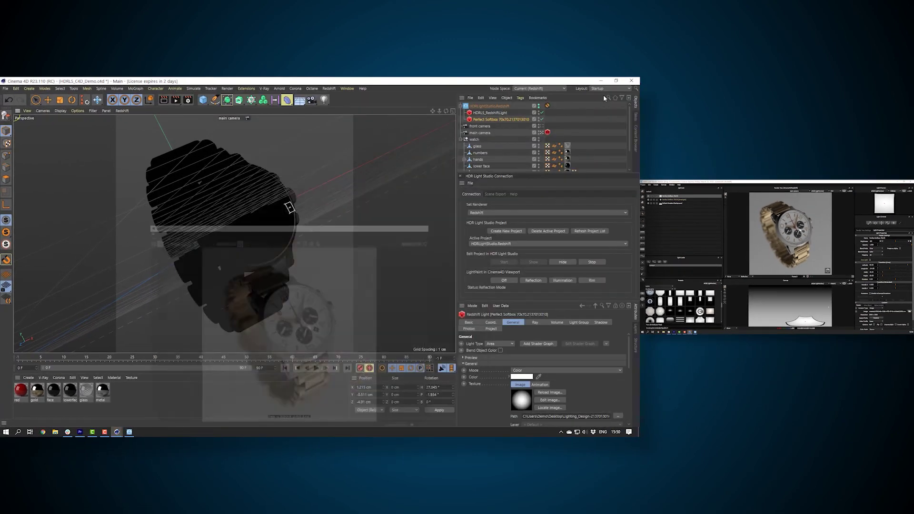
pyautogui.click(496, 112)
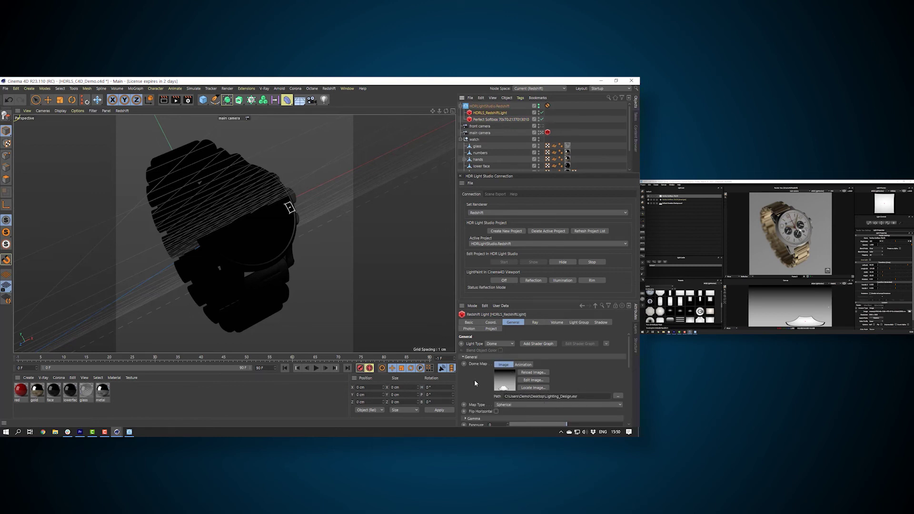
pyautogui.click(500, 121)
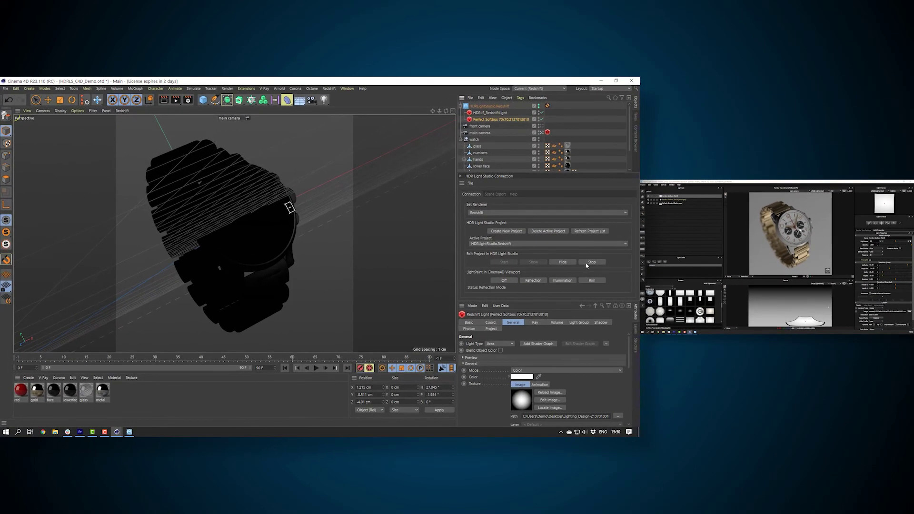
pyautogui.click(590, 263)
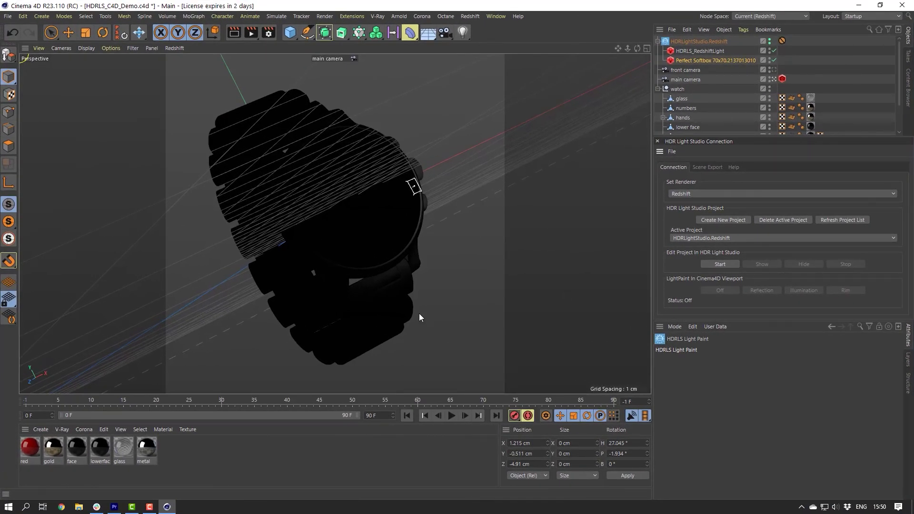
# - Open the Redshift RenderView, move it aside to view the watch render, and close it
pyautogui.click(470, 16)
pyautogui.click(487, 94)
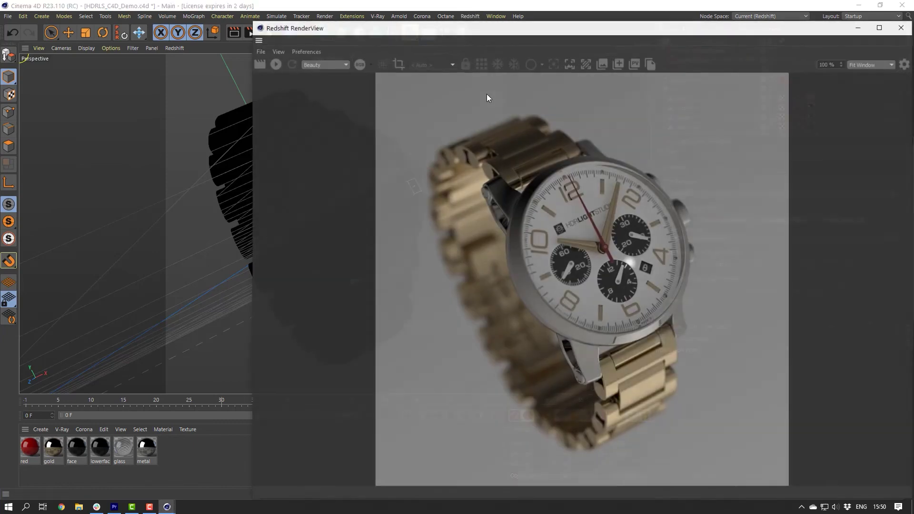
pyautogui.moveTo(461, 27); pyautogui.dragTo(292, 17)
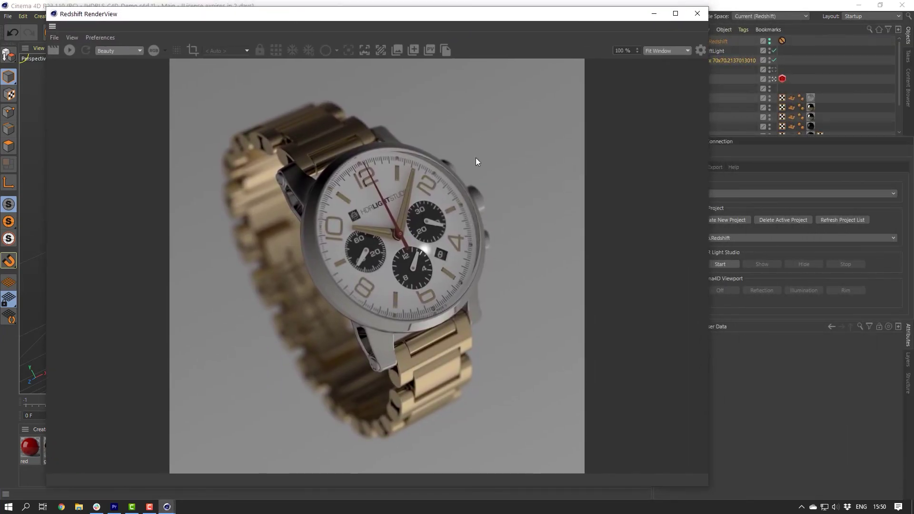
pyautogui.click(697, 13)
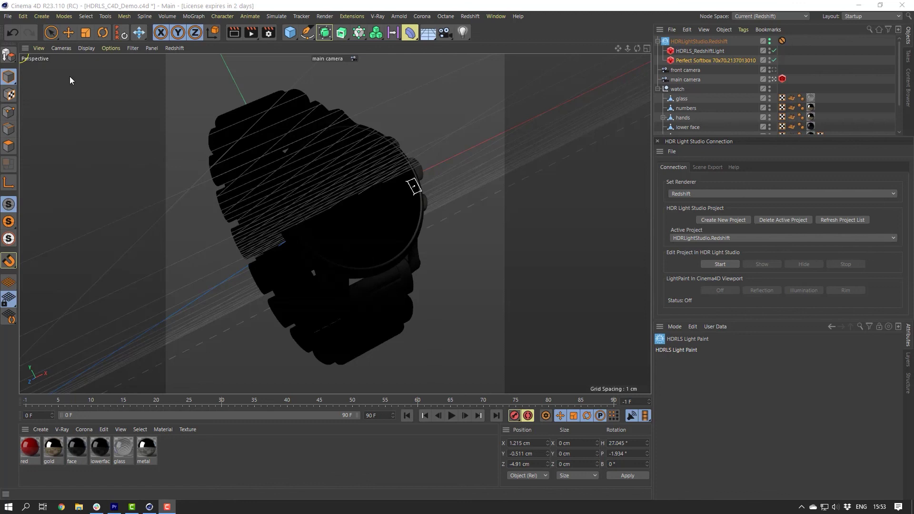
# - Save the Cinema 4D project and start HDR Light Studio on the active project HDRLightStudio.Redshift
pyautogui.click(8, 16)
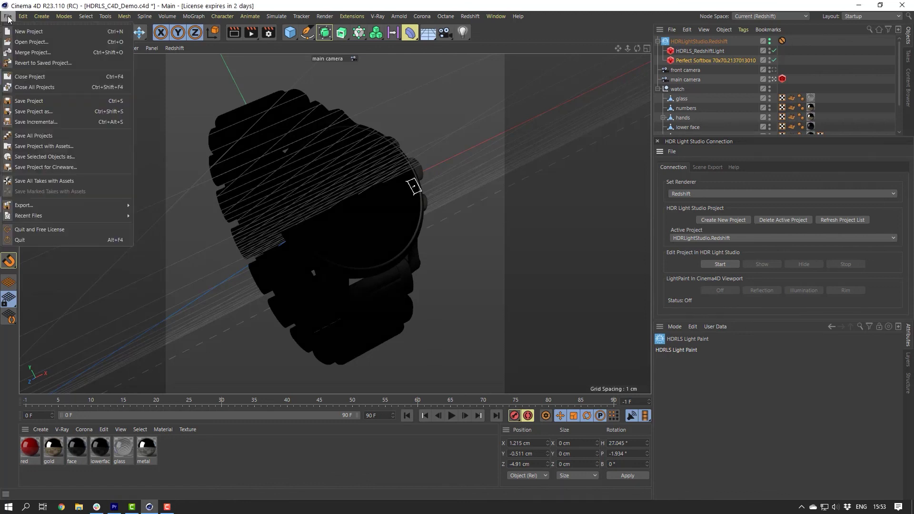
pyautogui.click(43, 101)
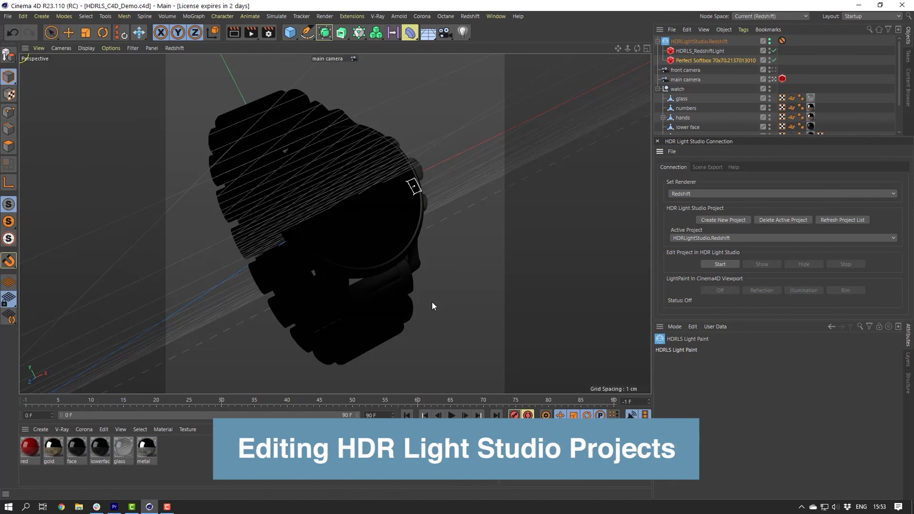
pyautogui.click(720, 264)
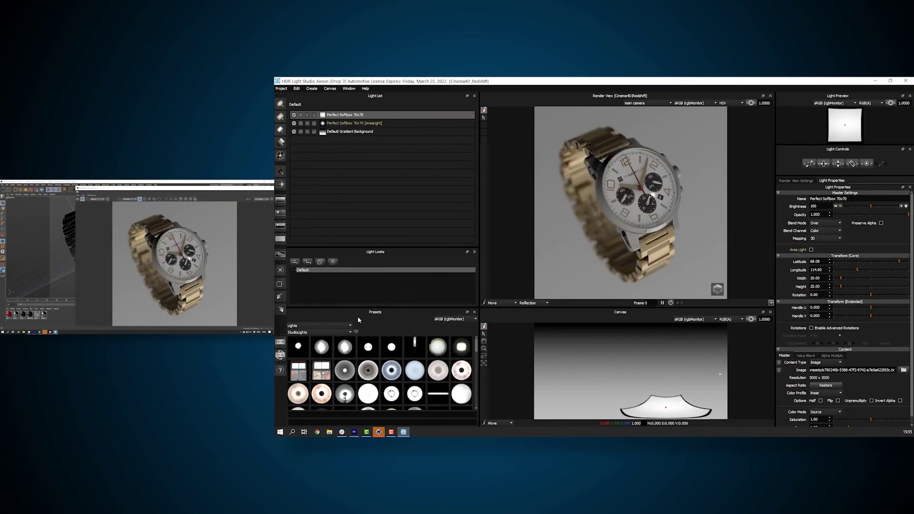
# - Show the WatchDemoModel presets under Rigs and load the rig Watch Demo Model - Example Lighting 01 in place of the current lights
pyautogui.click(340, 325)
pyautogui.click(299, 379)
pyautogui.click(310, 332)
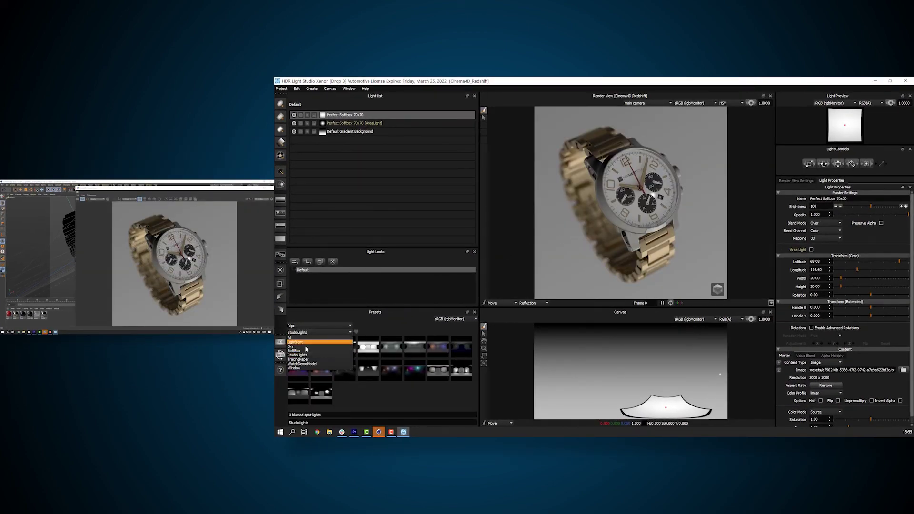
pyautogui.click(305, 363)
pyautogui.rightClick(302, 351)
pyautogui.click(325, 353)
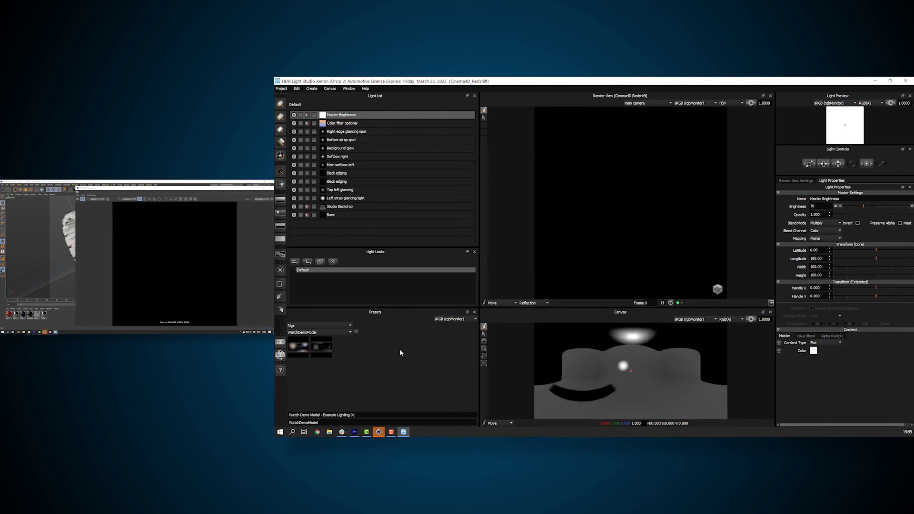
# - Set the production render's master file to Lighting_Design_2 on the Desktop and render the new lighting map
pyautogui.click(280, 342)
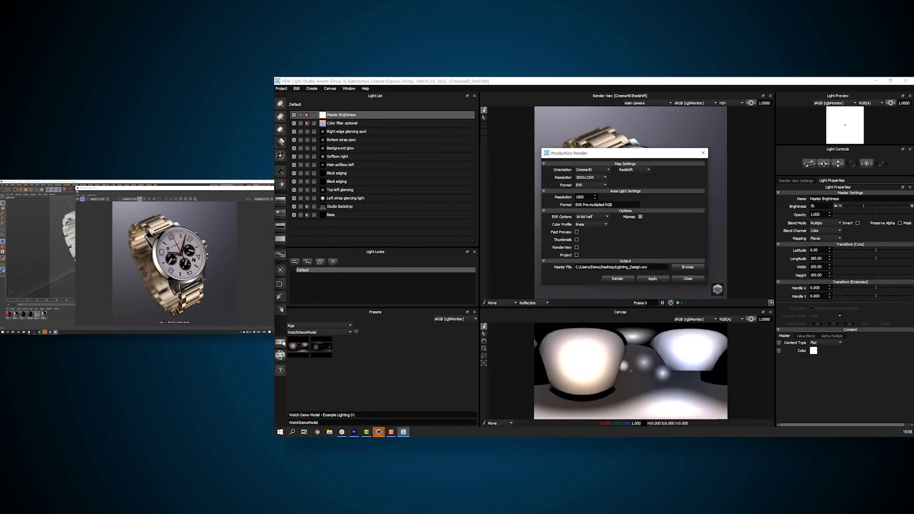
pyautogui.click(682, 268)
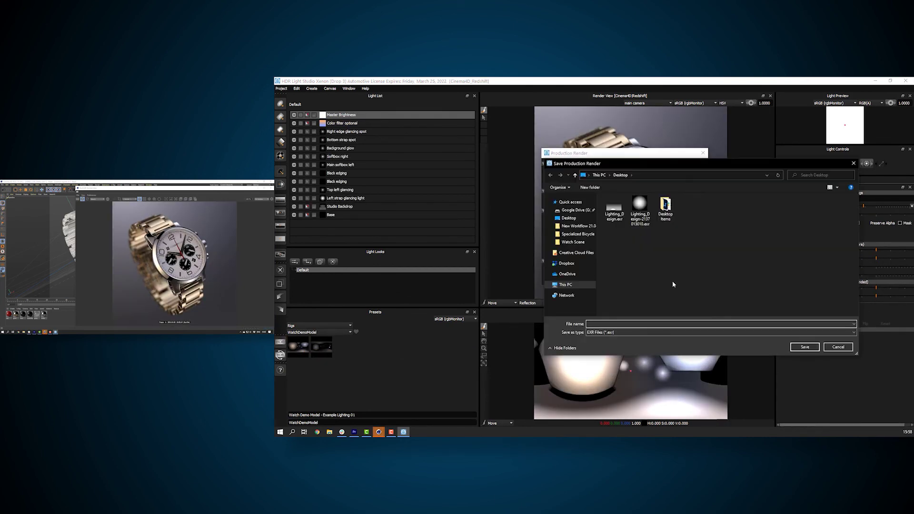
pyautogui.write('Lighting_Design_2')
pyautogui.press('Return')
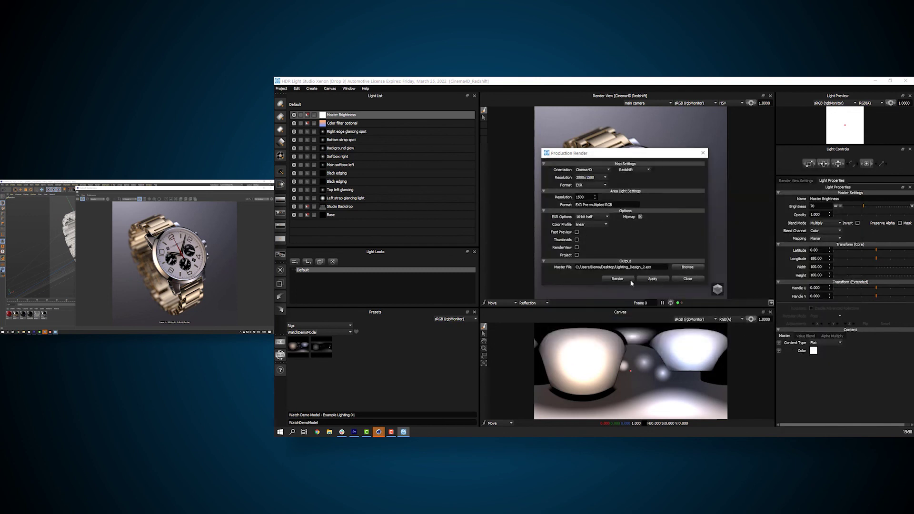
pyautogui.click(627, 280)
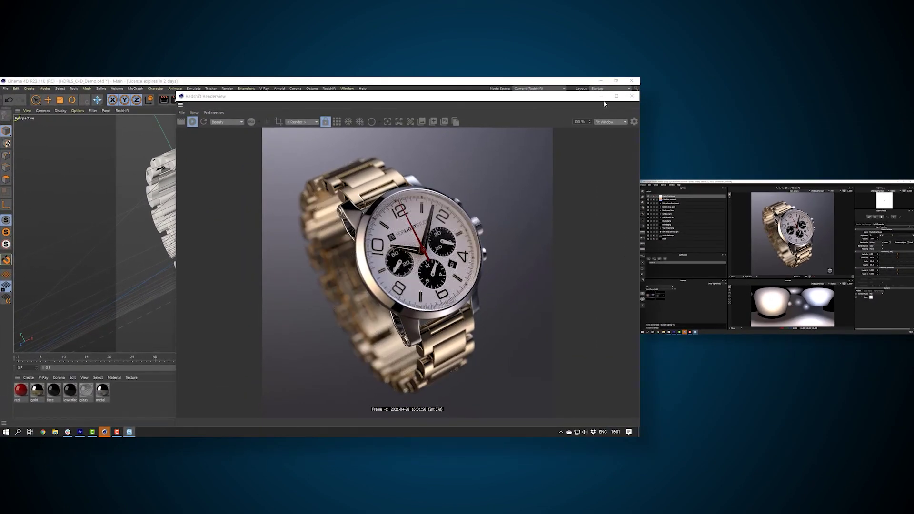
# - In Cinema 4D, minimise the Redshift RenderView and stop the HDR Light Studio session
pyautogui.click(601, 96)
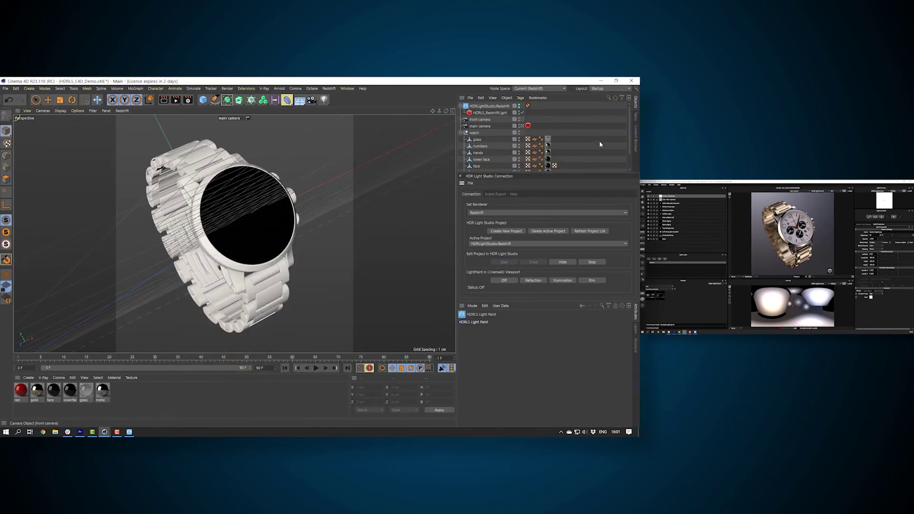
pyautogui.click(591, 262)
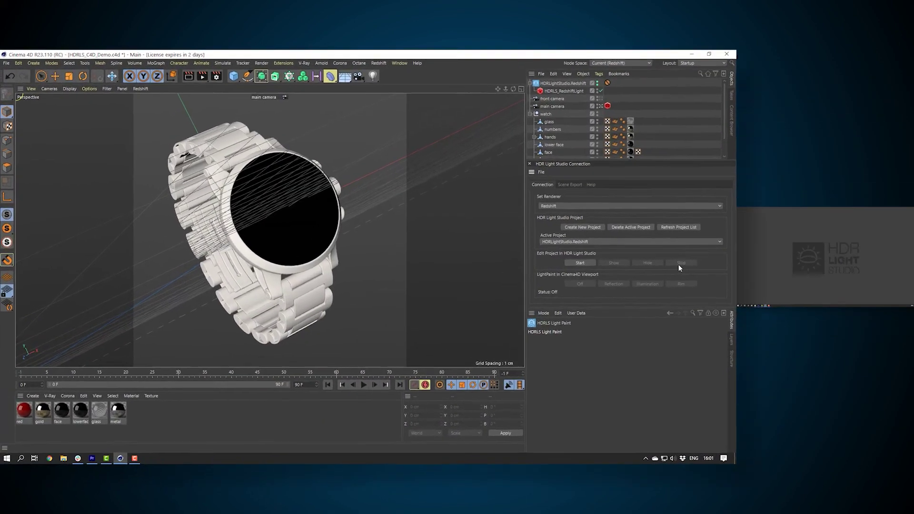